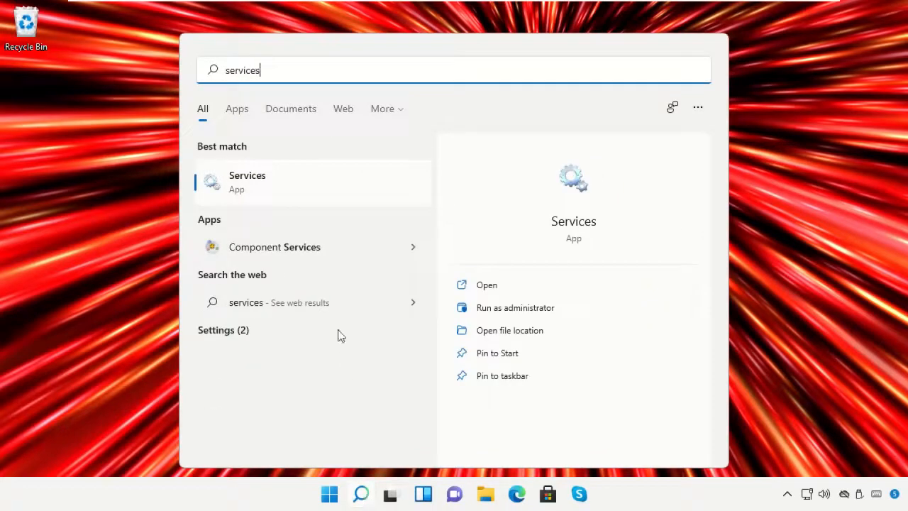
- Open the Services app from the search results, restore its window to a smaller size and select the Performance Logs & Alerts service
left_click(282, 193)
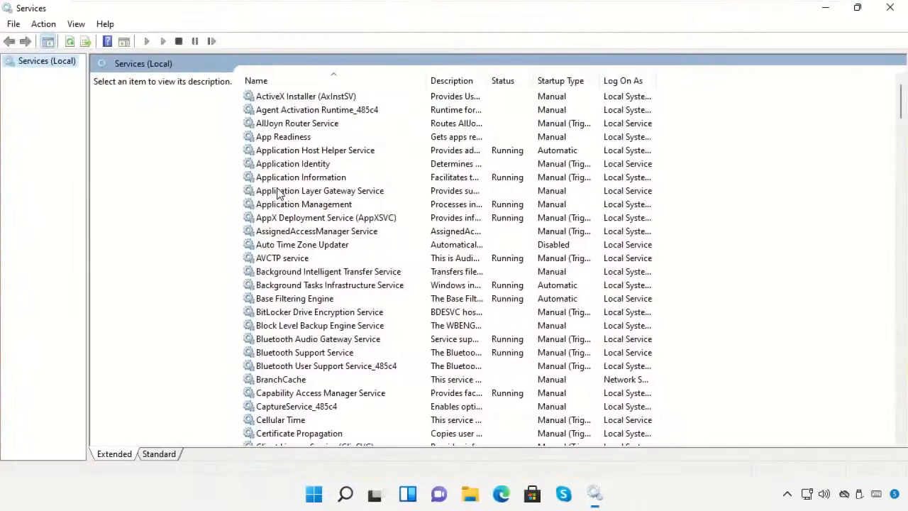
left_click(279, 193)
key("p")
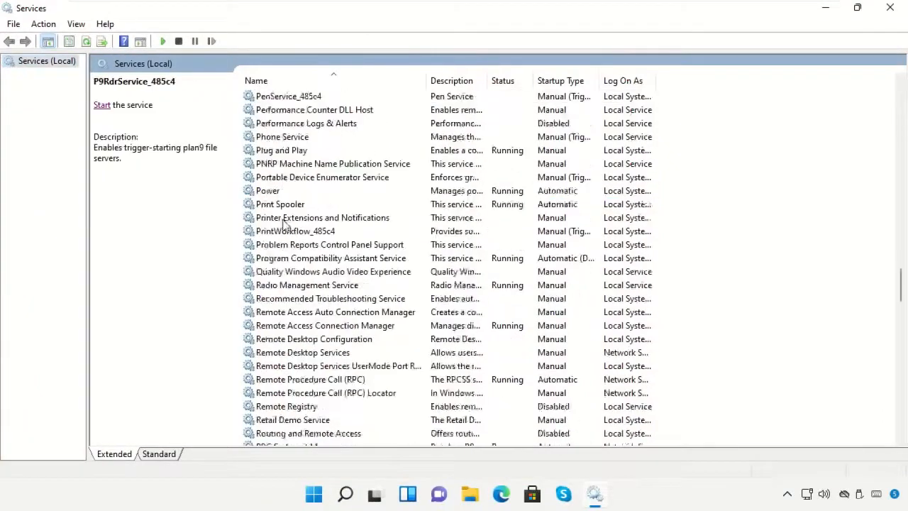
scroll(454, 270, "down", 2)
left_click(858, 9)
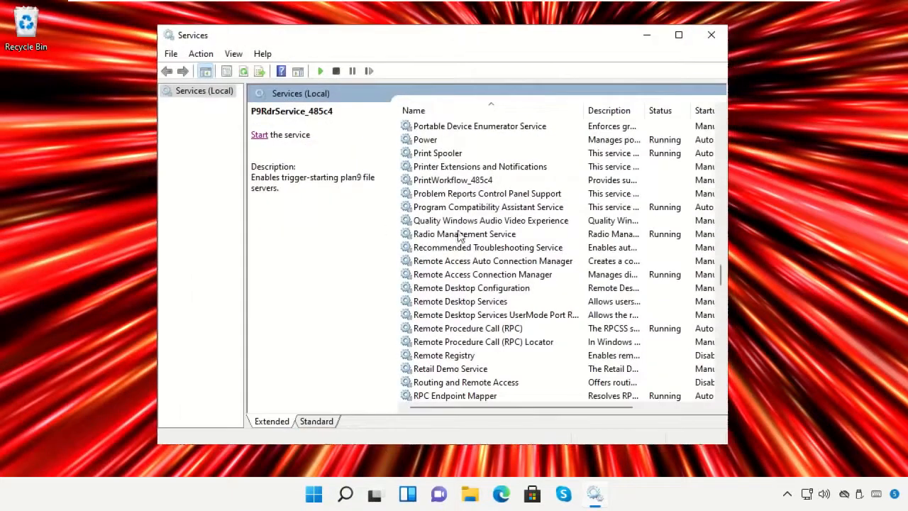
scroll(462, 237, "down", 7)
scroll(460, 239, "up", 11)
scroll(459, 239, "down", 7)
scroll(458, 241, "up", 6)
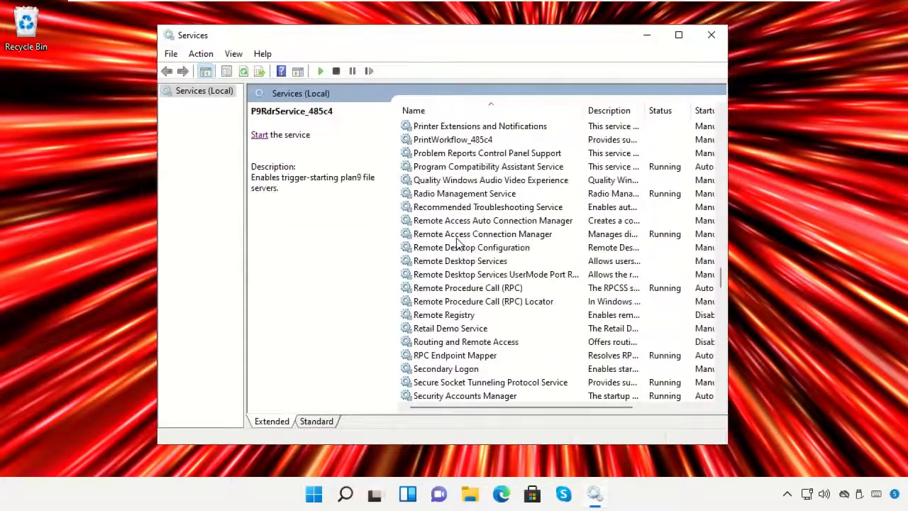
scroll(458, 243, "up", 2)
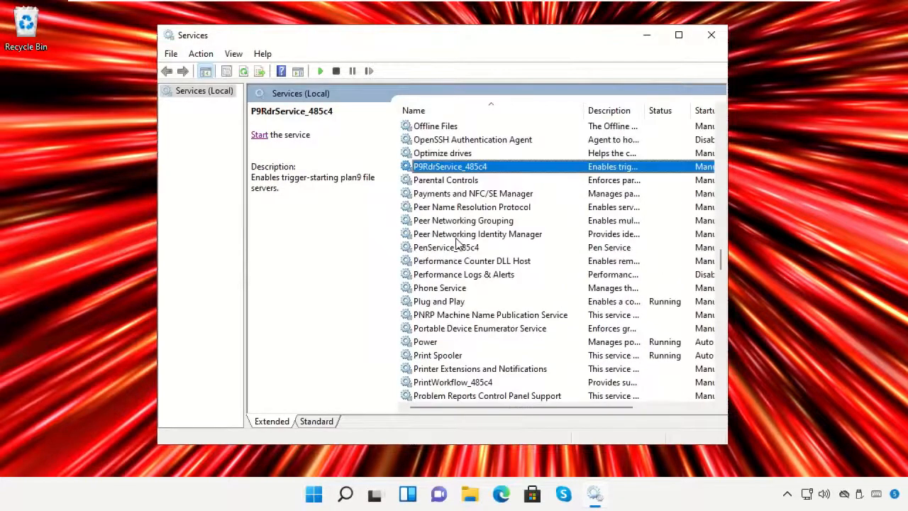
left_click(459, 276)
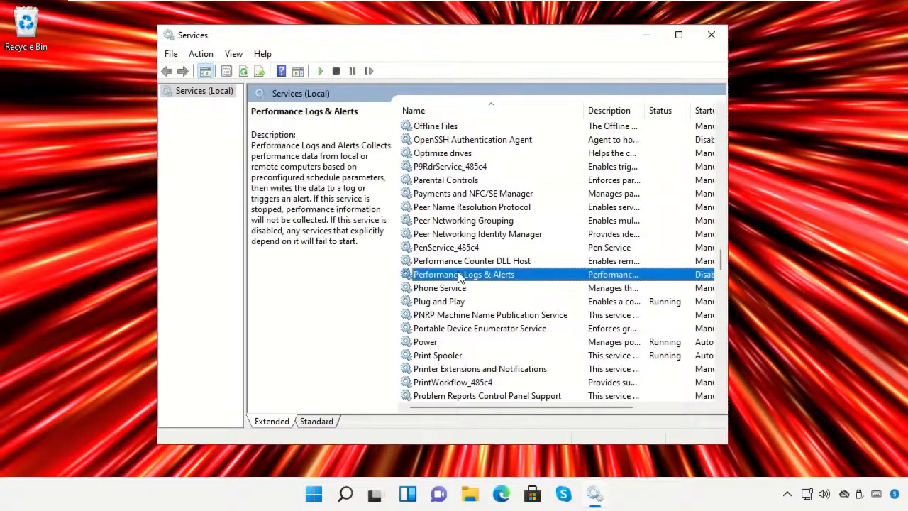
- Set the Performance Logs & Alerts startup type to Automatic and start the service, closing Services when done
right_click(458, 278)
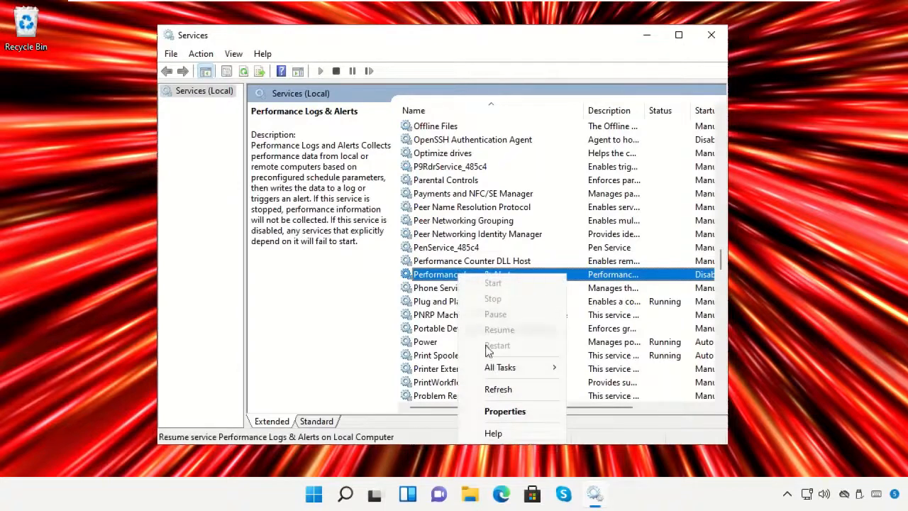
left_click(501, 413)
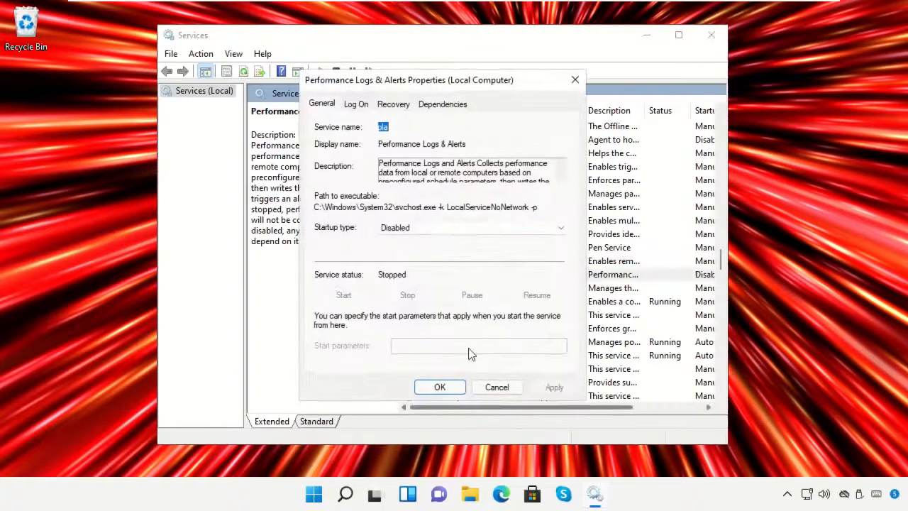
left_click(458, 228)
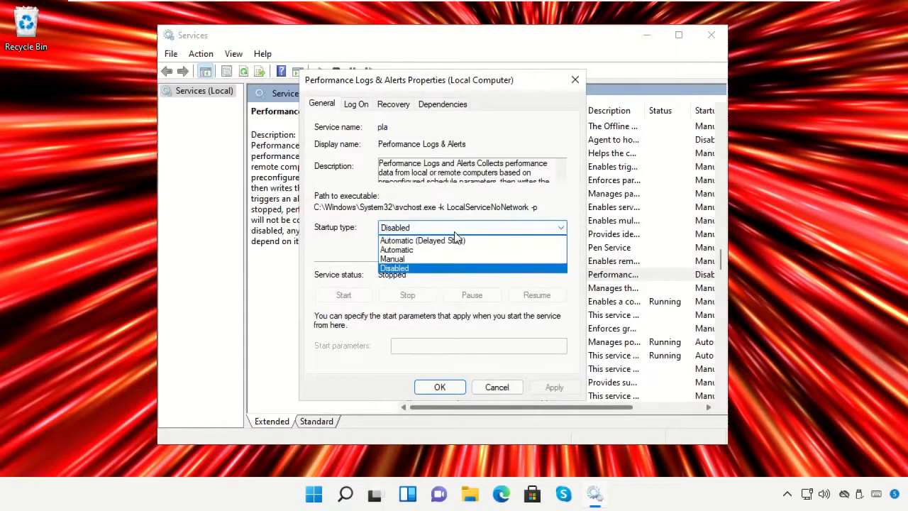
left_click(451, 255)
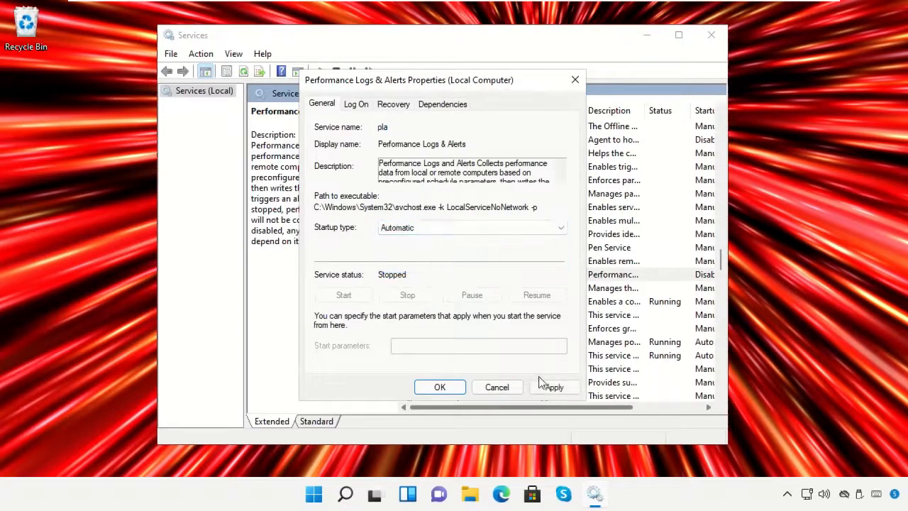
left_click(547, 387)
left_click(453, 387)
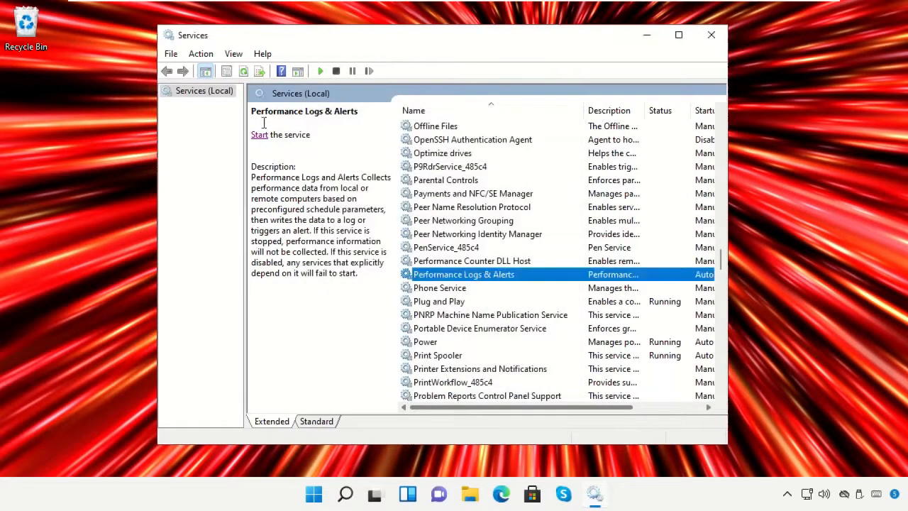
left_click(259, 139)
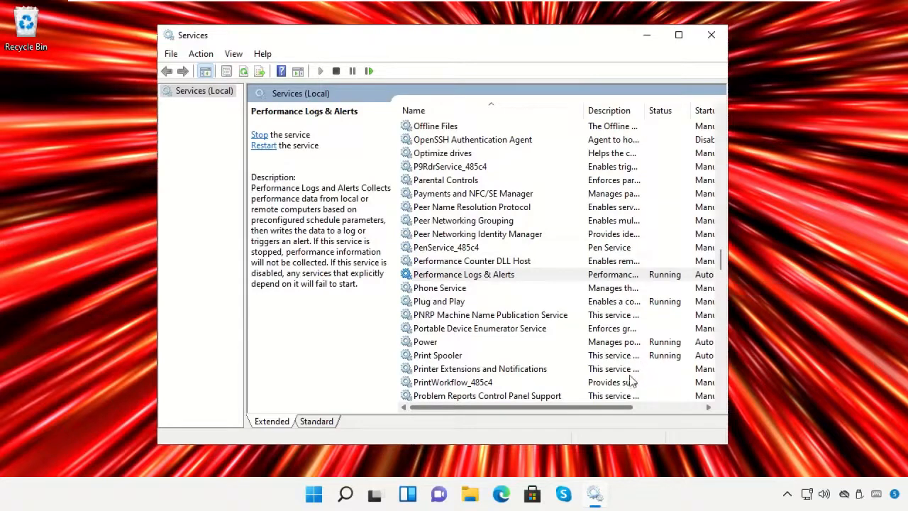
left_click(711, 34)
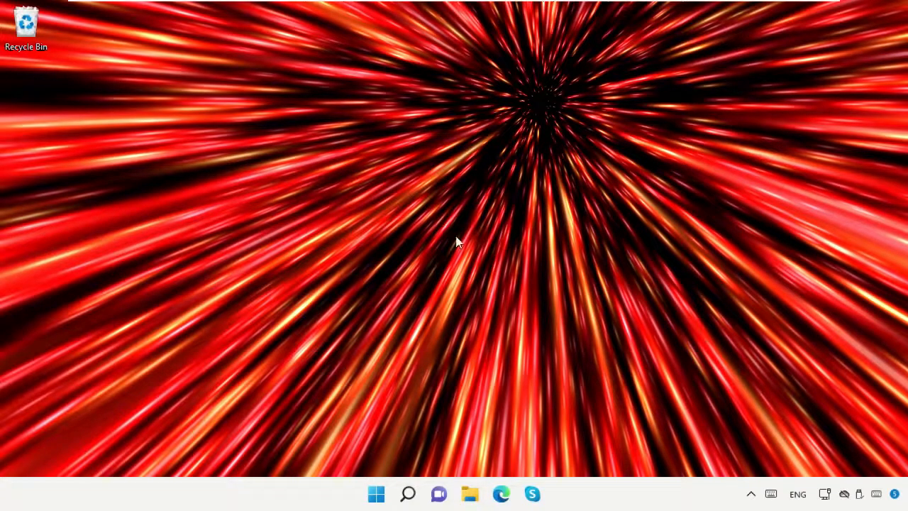
- Search Windows for "Task manager" and open Task Manager
left_click(409, 495)
type("Task manager")
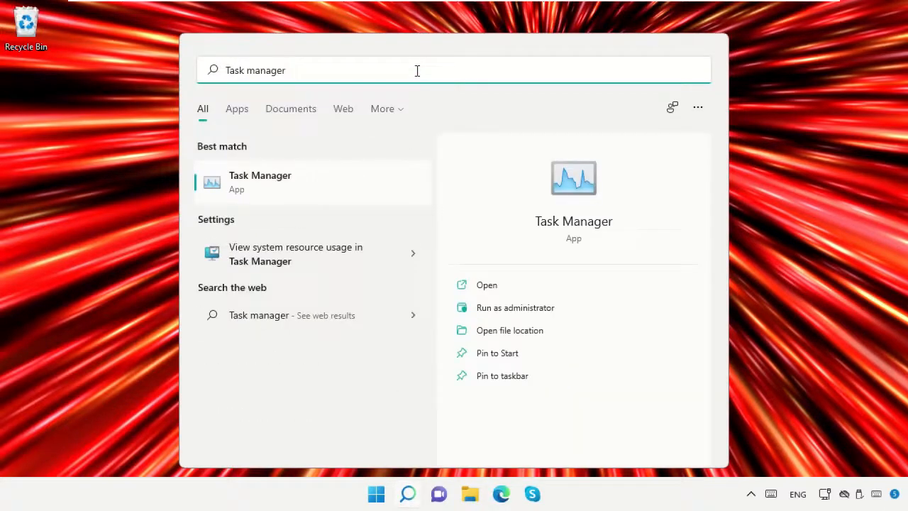
left_click(330, 175)
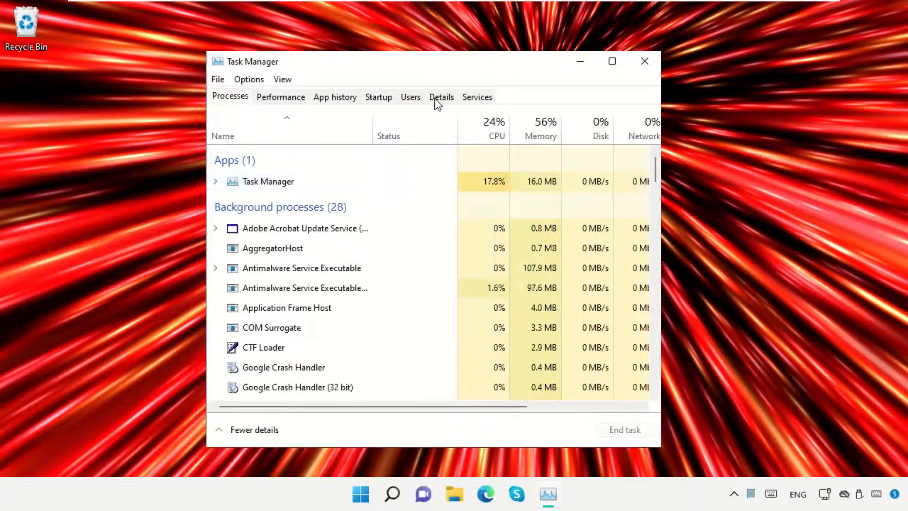
- Find the svchost.exe process with PID 1072 in the process details and go to its associated service
left_click(437, 99)
scroll(304, 273, "down", 3)
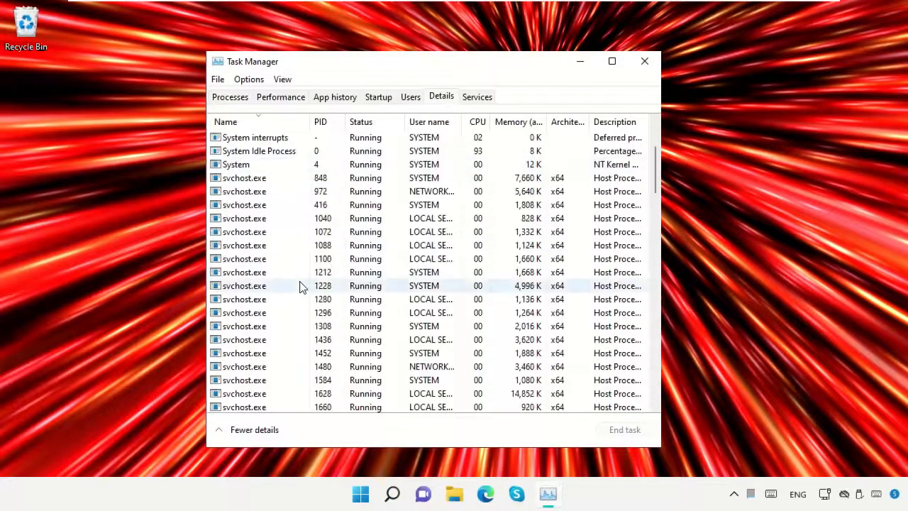
left_click(241, 233)
right_click(248, 241)
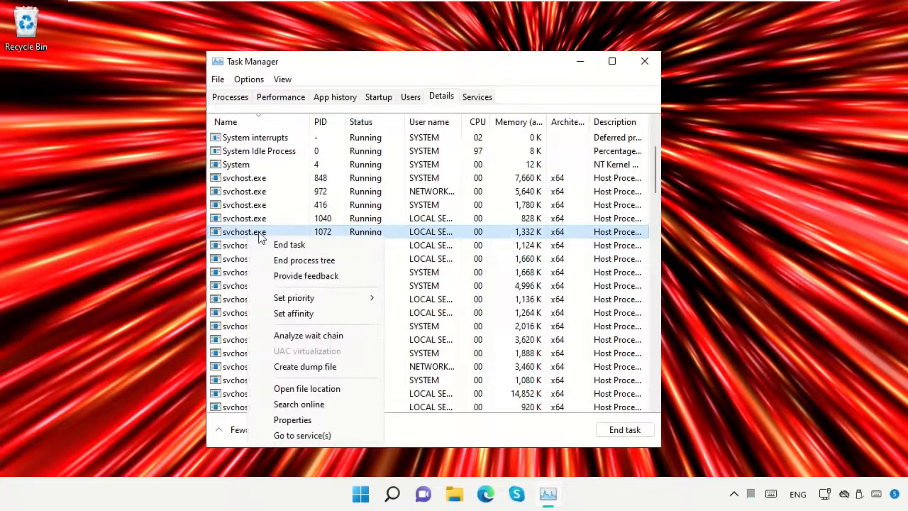
left_click(316, 436)
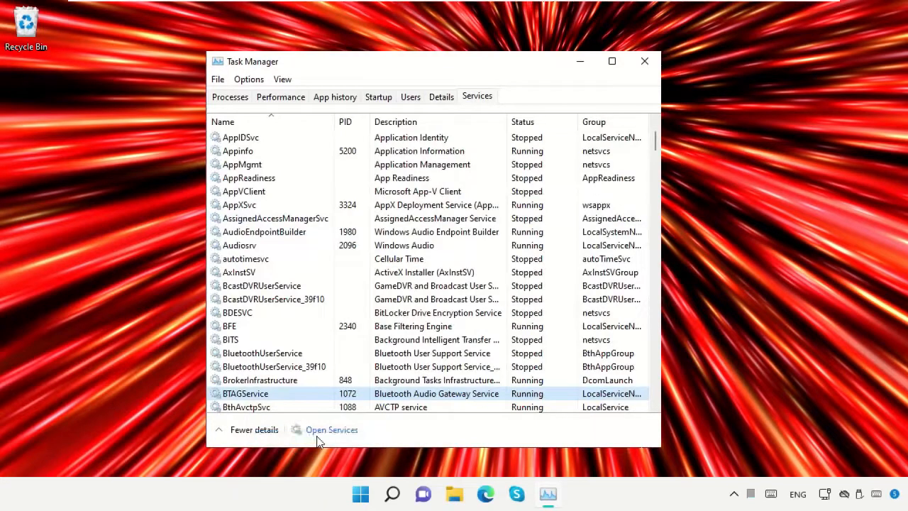
- Stop the BTAGService service and close Task Manager
right_click(256, 399)
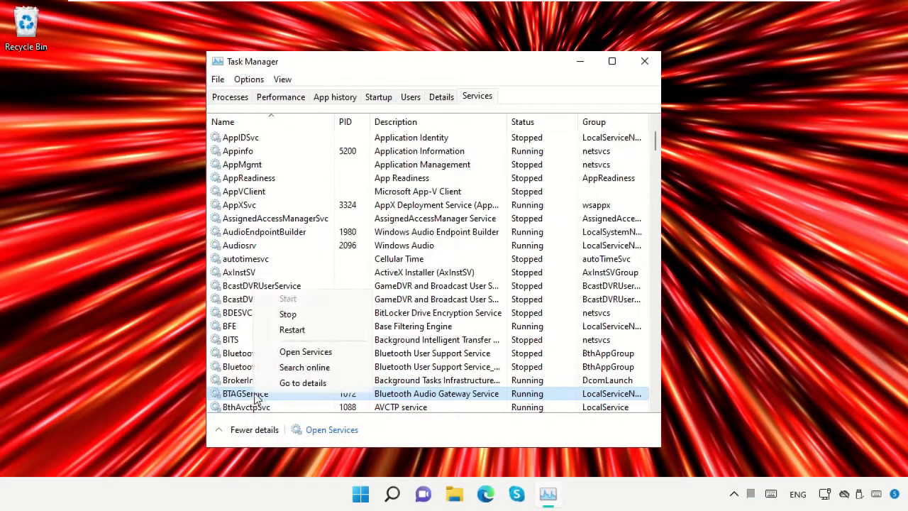
left_click(298, 321)
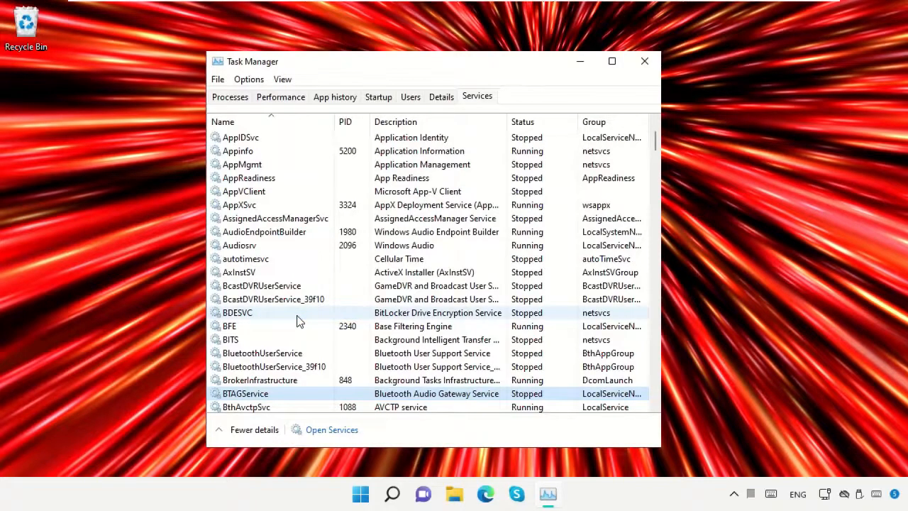
left_click(642, 61)
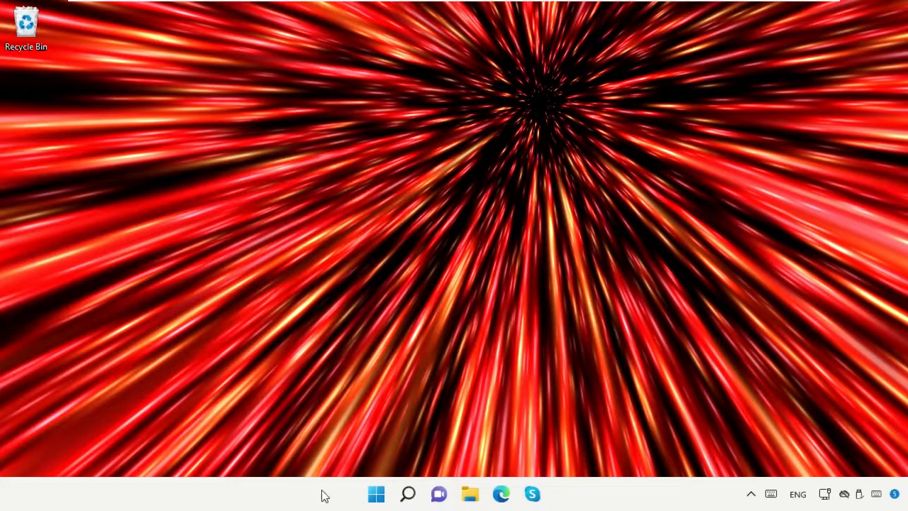
- Search Windows for "Services" and open the Services app
left_click(408, 494)
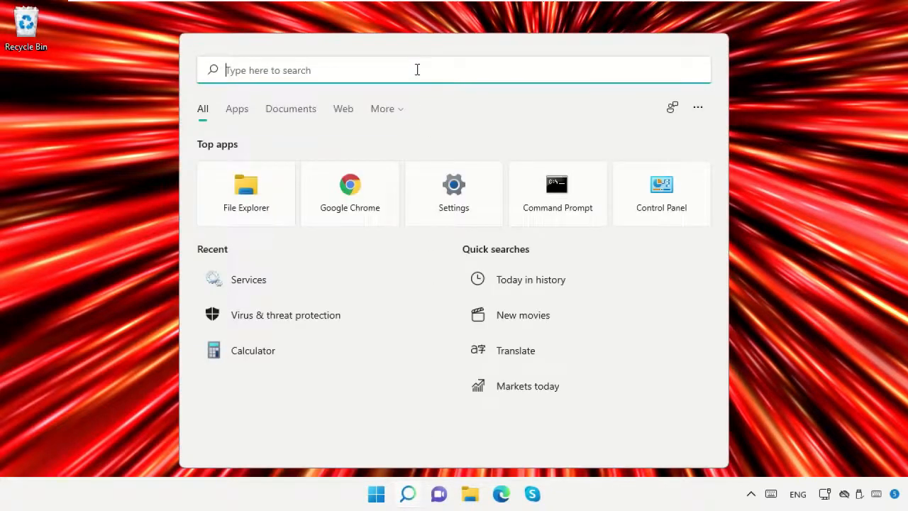
type("Services")
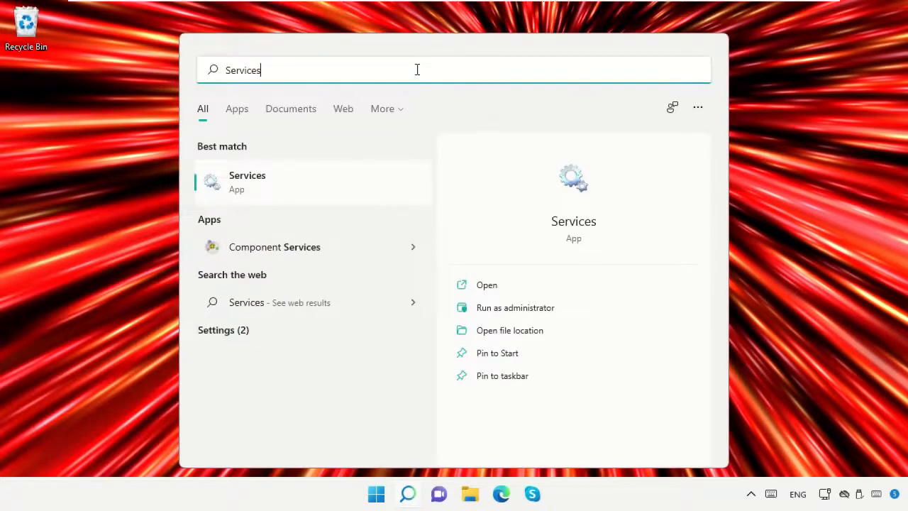
left_click(312, 185)
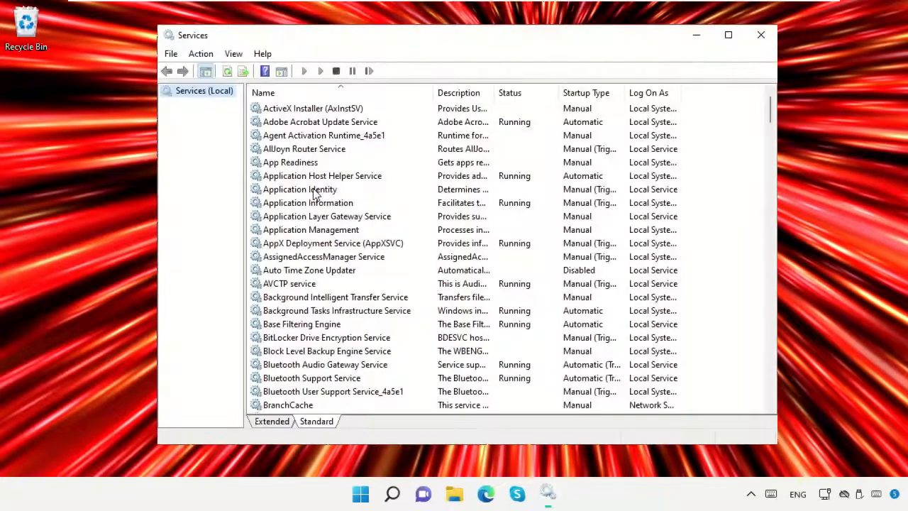
- Set the startup type of the Diagnostic Service Host service to Disabled and apply the change
left_click_drag(771, 117, 773, 169)
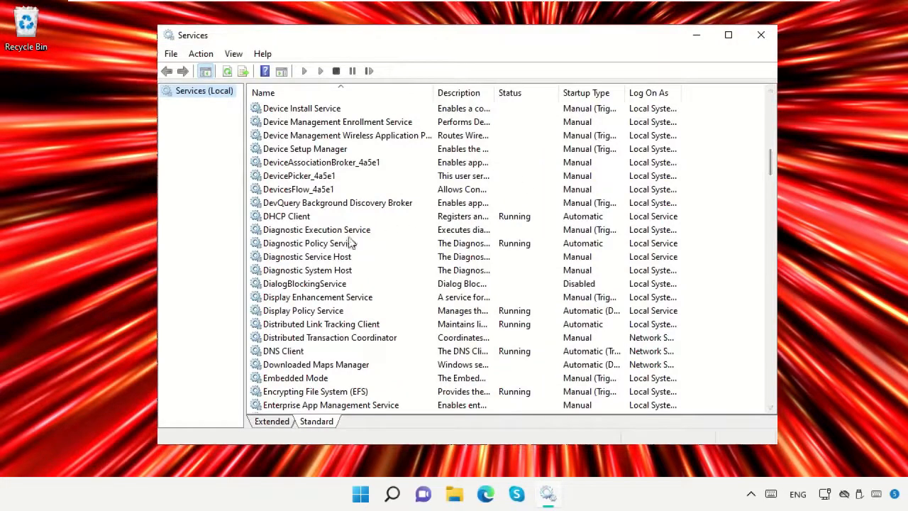
left_click(341, 259)
right_click(341, 262)
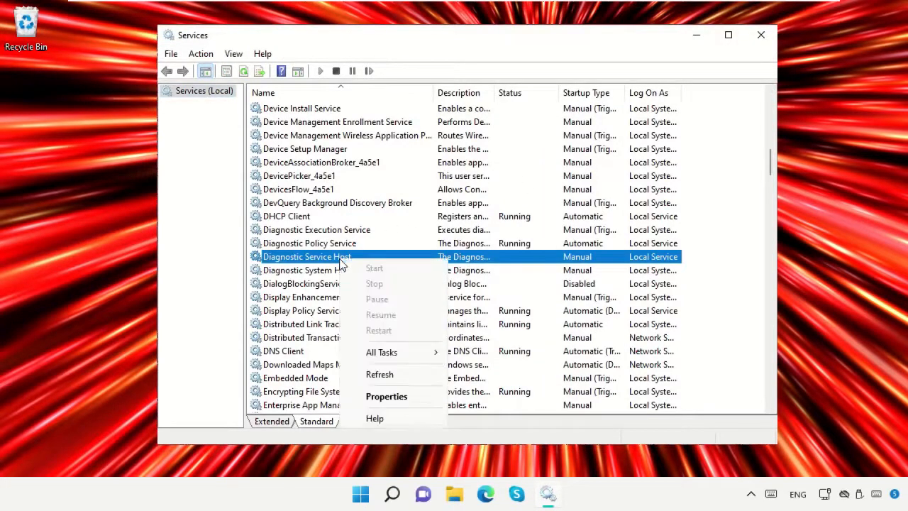
left_click(404, 396)
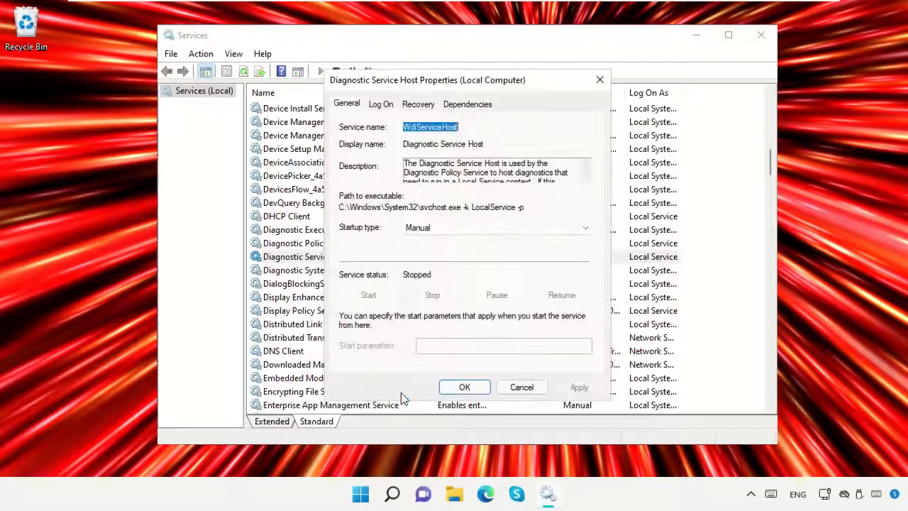
left_click(476, 228)
left_click(463, 271)
left_click(578, 387)
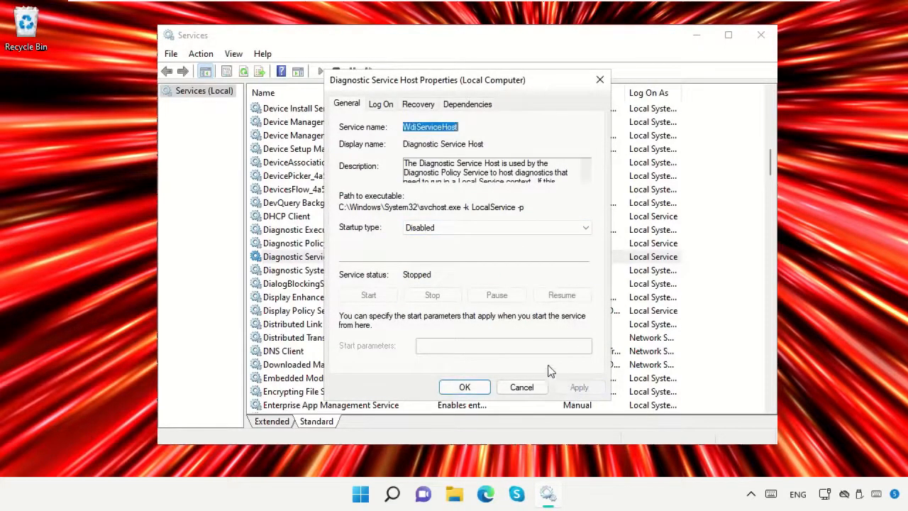
left_click(449, 389)
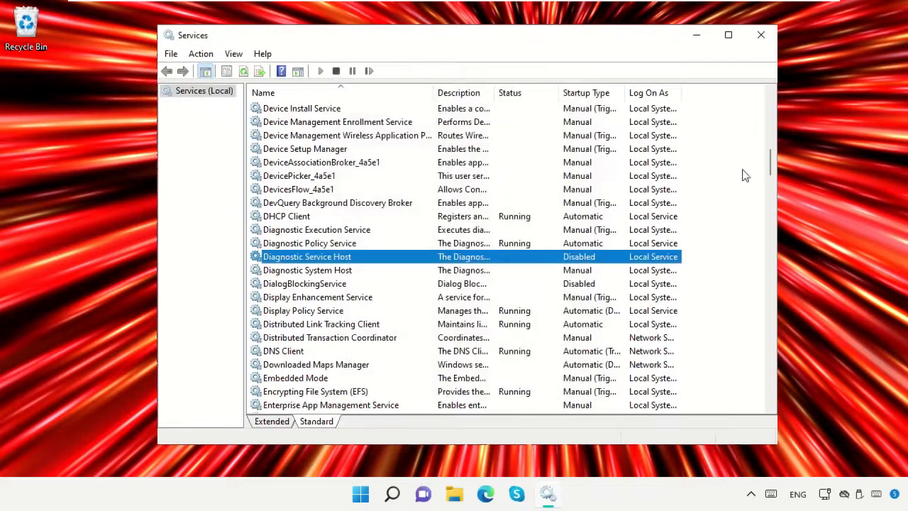
- Set the SysMain service's startup type to Disabled, stop the service and apply the change
left_click_drag(768, 159, 766, 314)
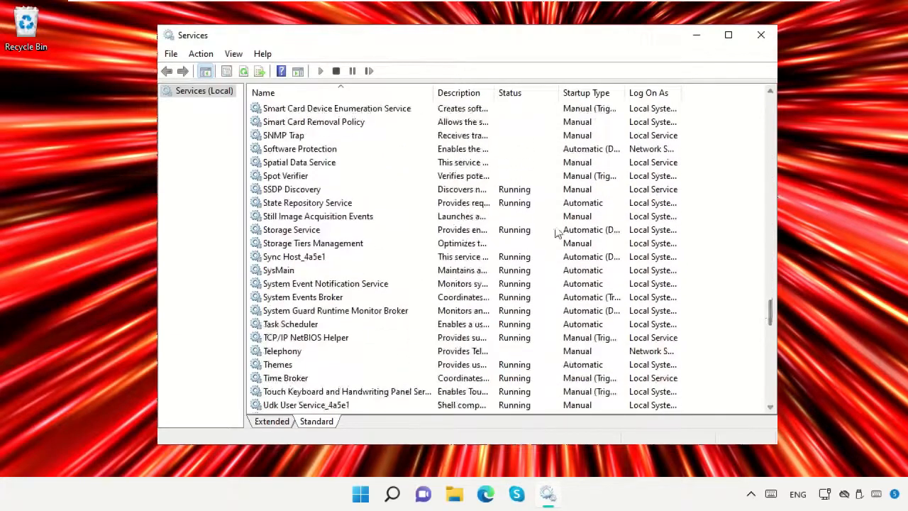
left_click(294, 273)
right_click(293, 277)
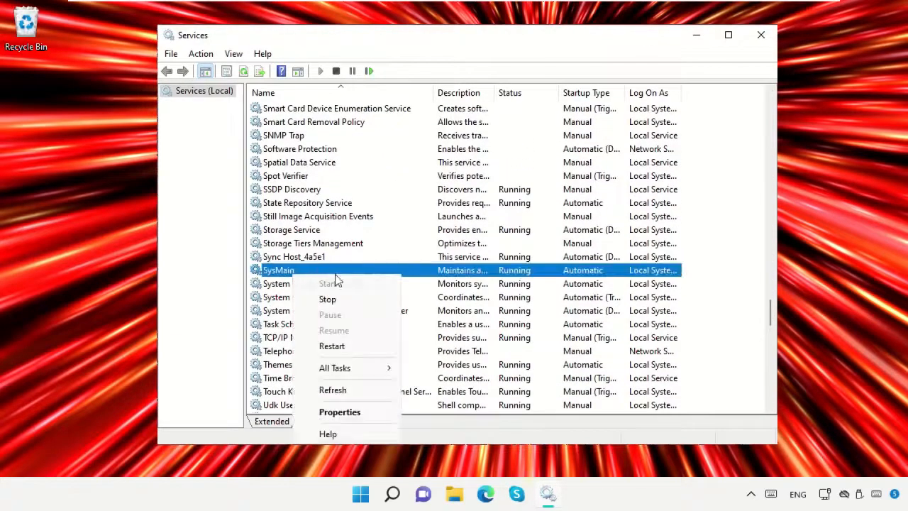
left_click(359, 412)
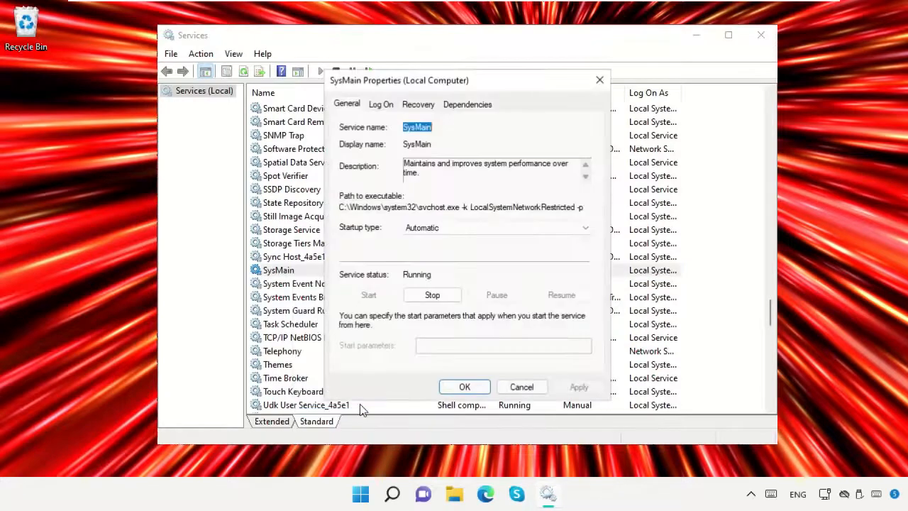
left_click(505, 231)
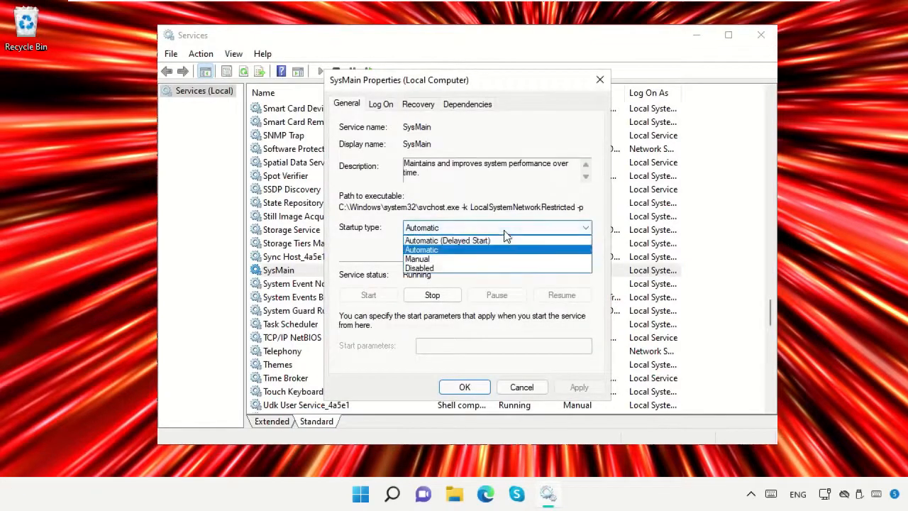
left_click(470, 269)
left_click(428, 294)
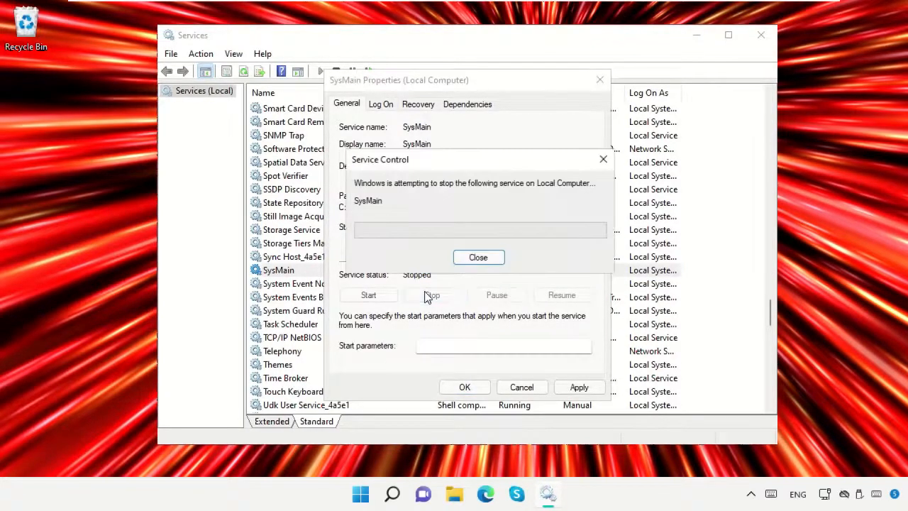
left_click(579, 386)
left_click(462, 385)
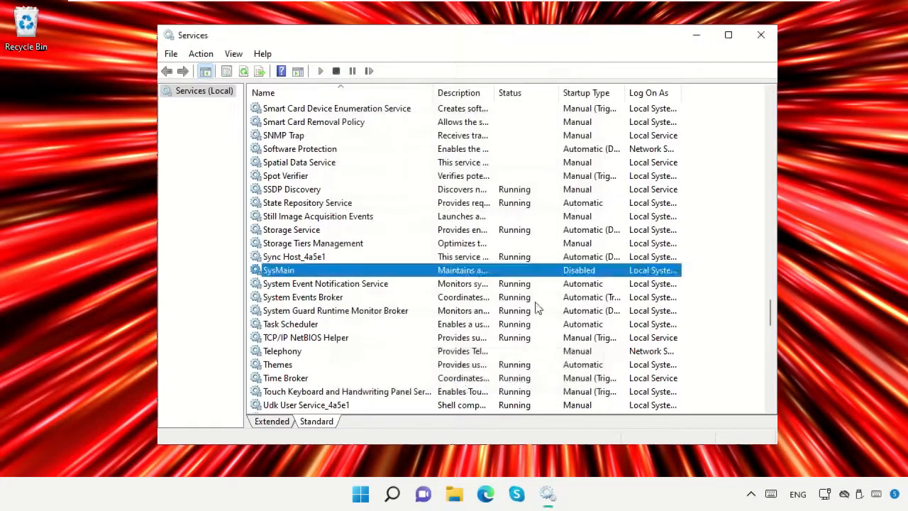
- Set the startup type of the Windows Update service to Automatic and apply the change
left_click_drag(770, 312, 769, 389)
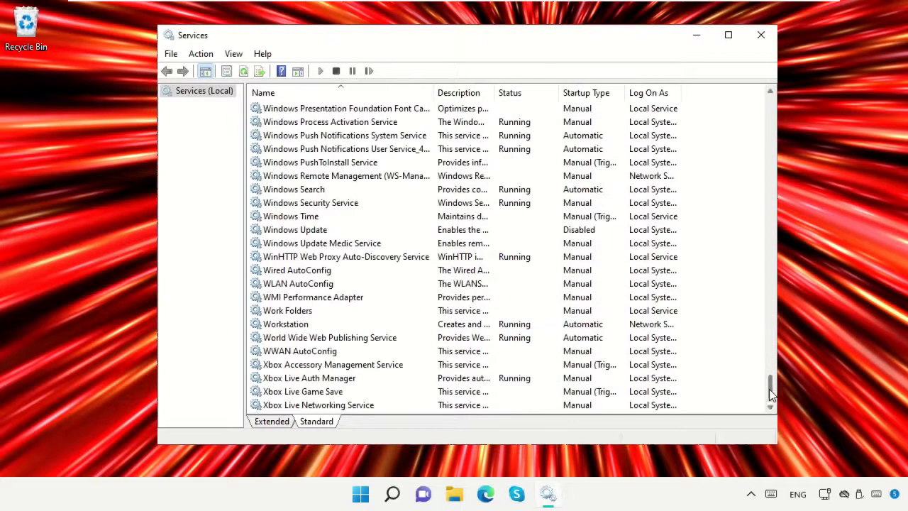
left_click(314, 234)
right_click(314, 234)
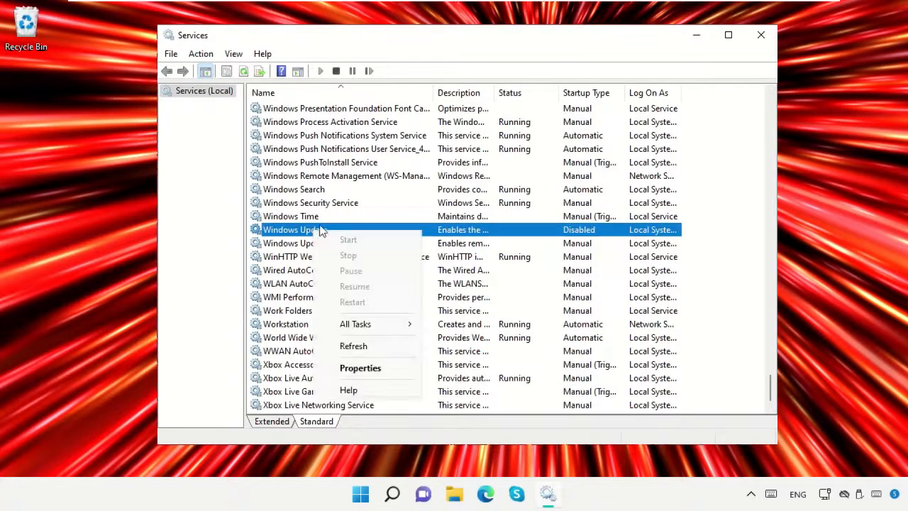
left_click(384, 369)
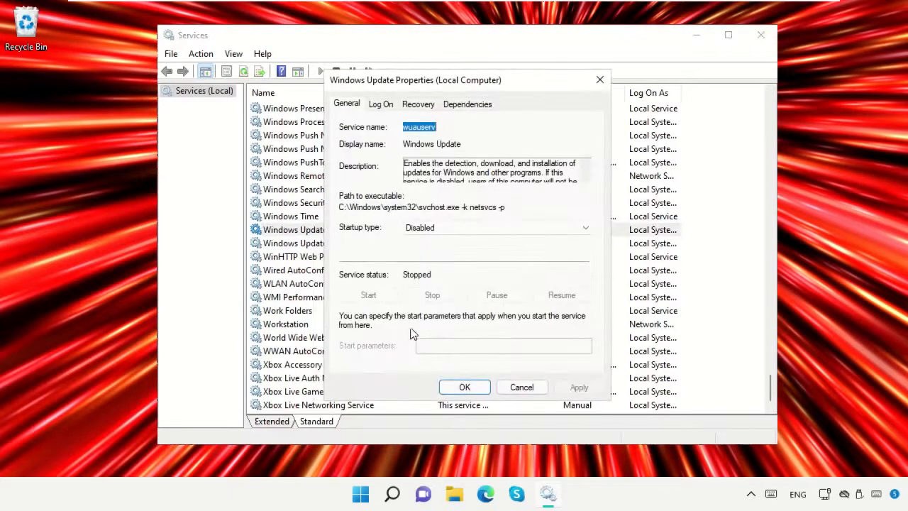
left_click(475, 228)
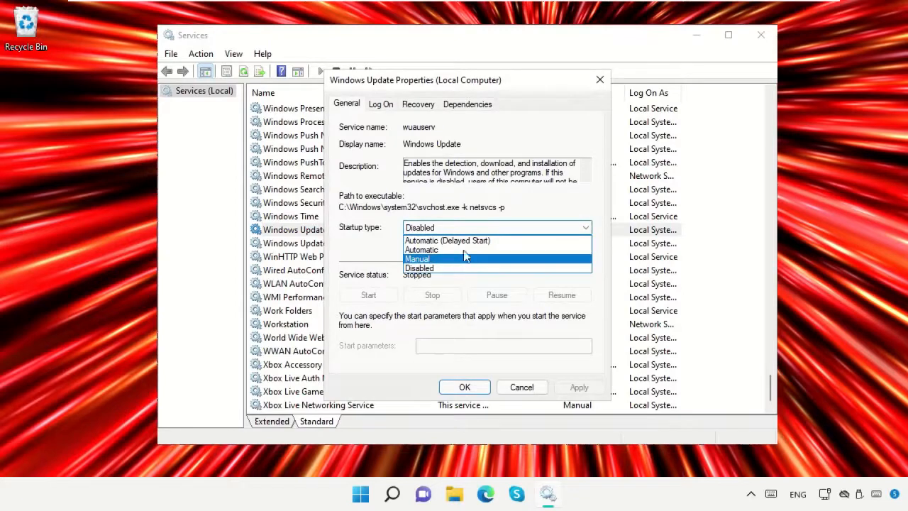
left_click(462, 250)
left_click(571, 388)
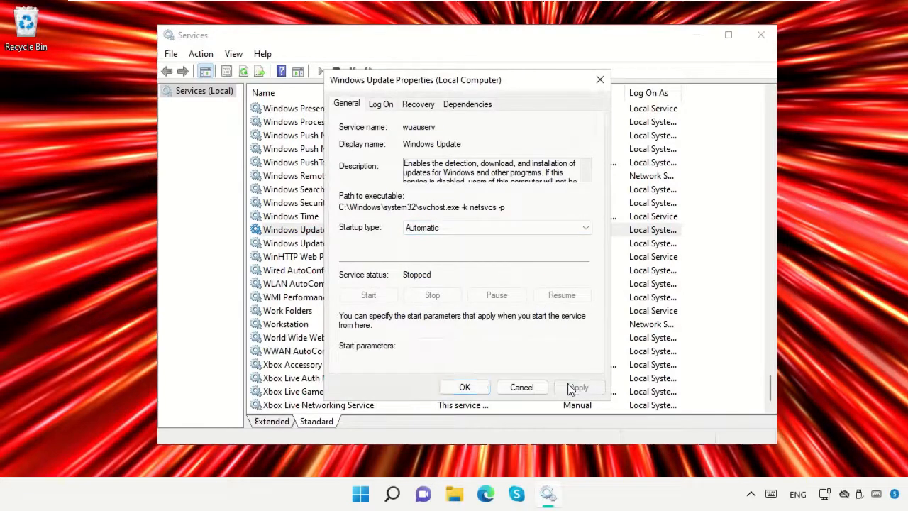
- Start the Windows Update service, confirm its properties and close the Services window
left_click(394, 295)
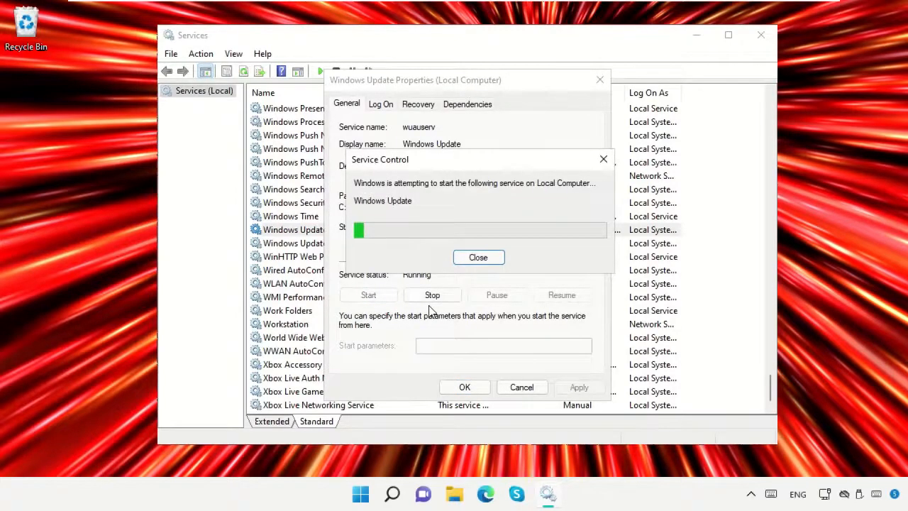
left_click(464, 387)
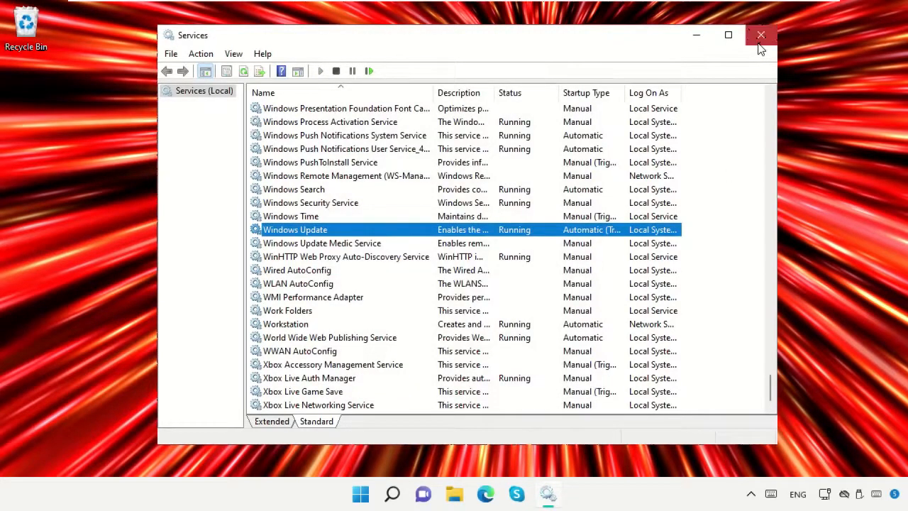
left_click(760, 36)
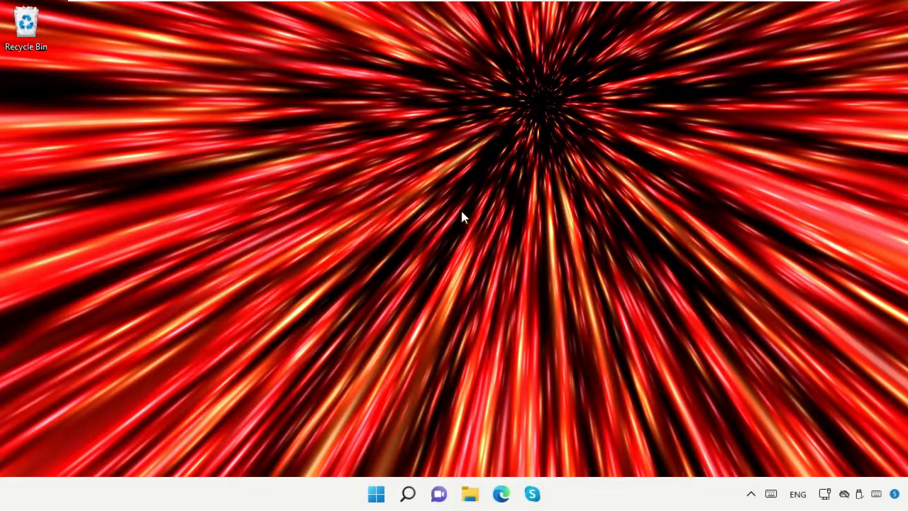
- Restart the computer and sign back in to Windows with the account password
right_click(375, 496)
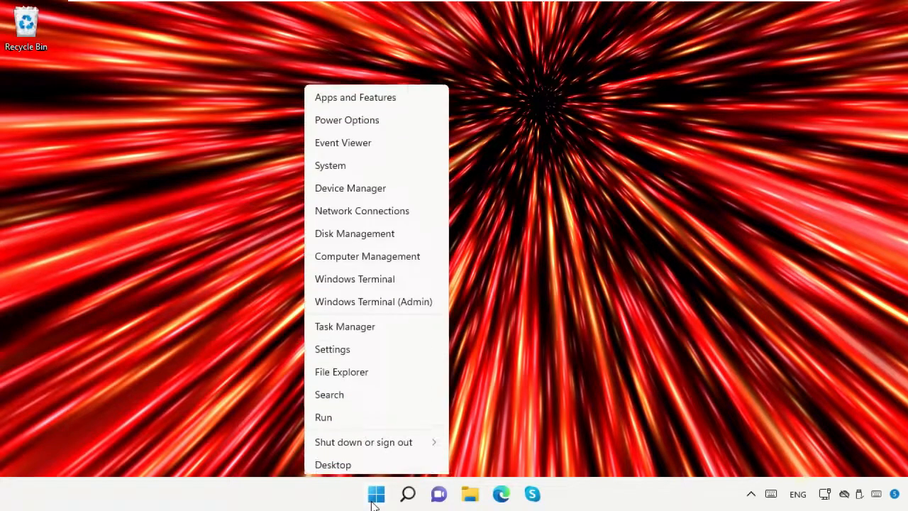
mouse_move(401, 440)
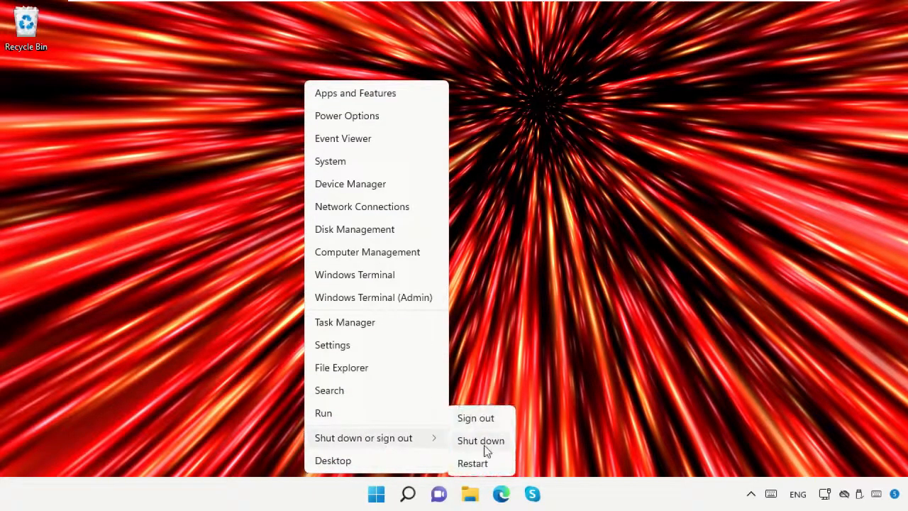
left_click(481, 462)
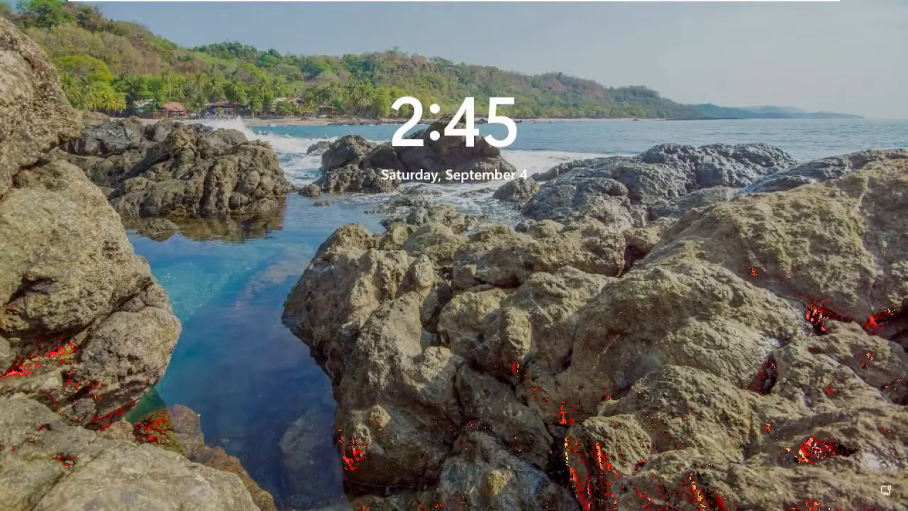
key("space")
type("•••••")
key("Return")
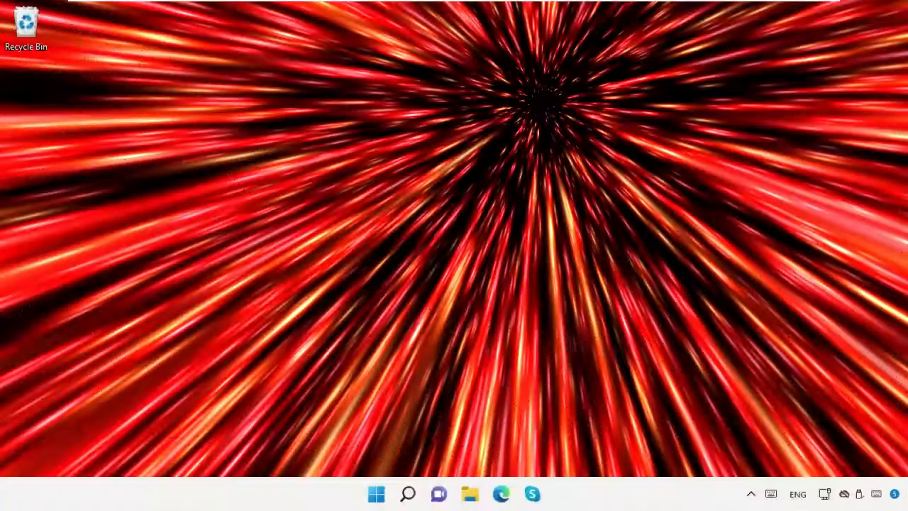
- Search Windows for "troubleshoot settings", open Troubleshoot settings and show the other troubleshooters
left_click(408, 494)
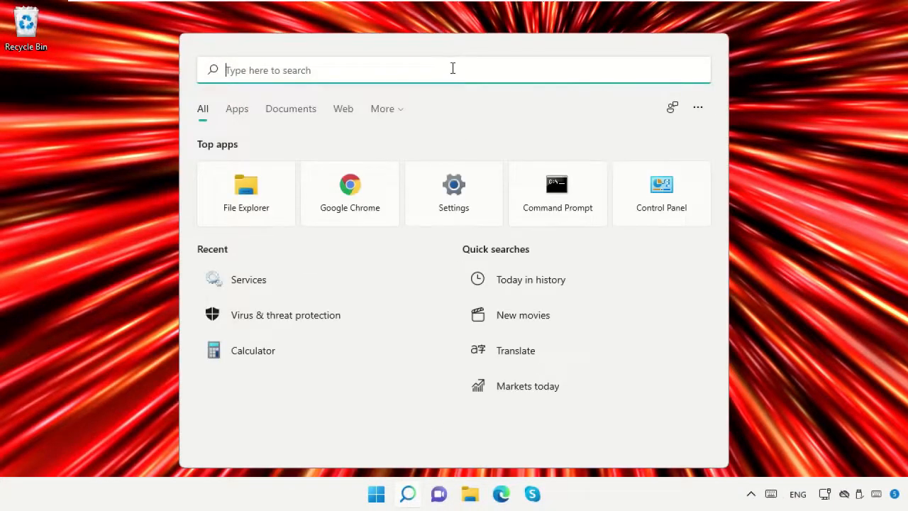
type("troubleshoot settings")
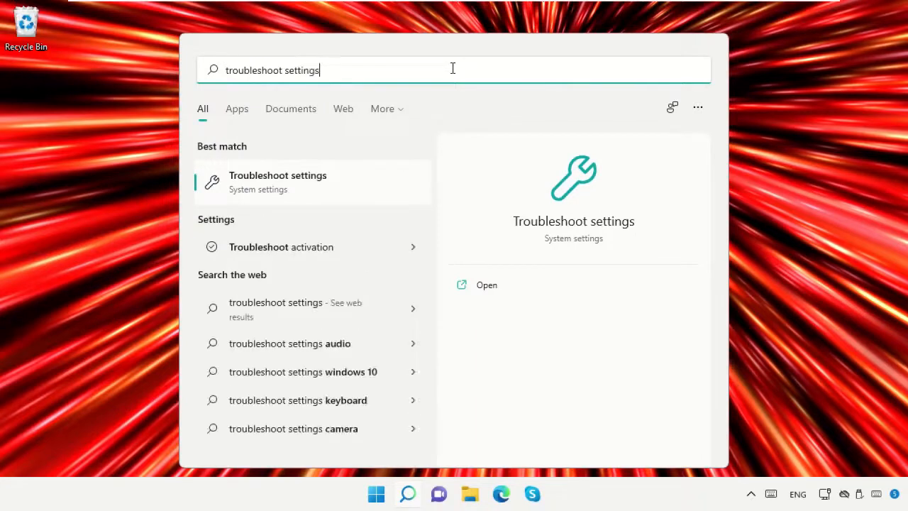
left_click(311, 190)
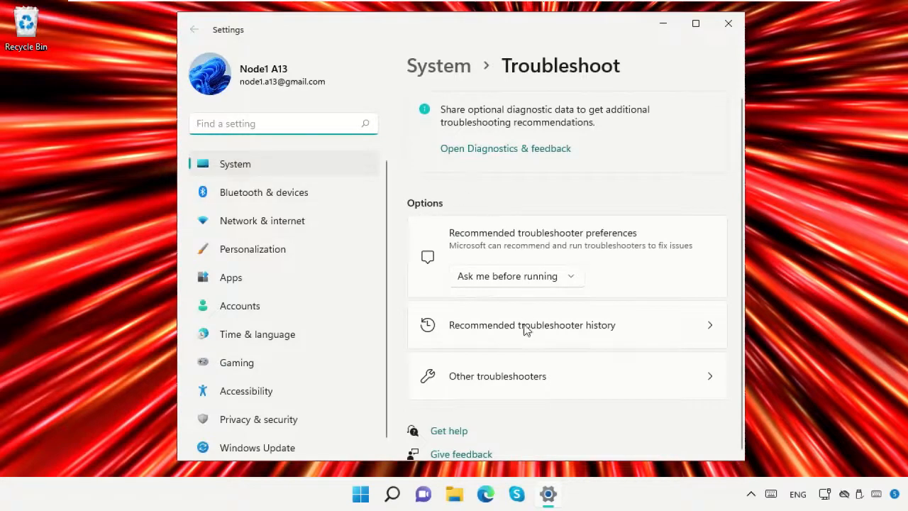
left_click(529, 394)
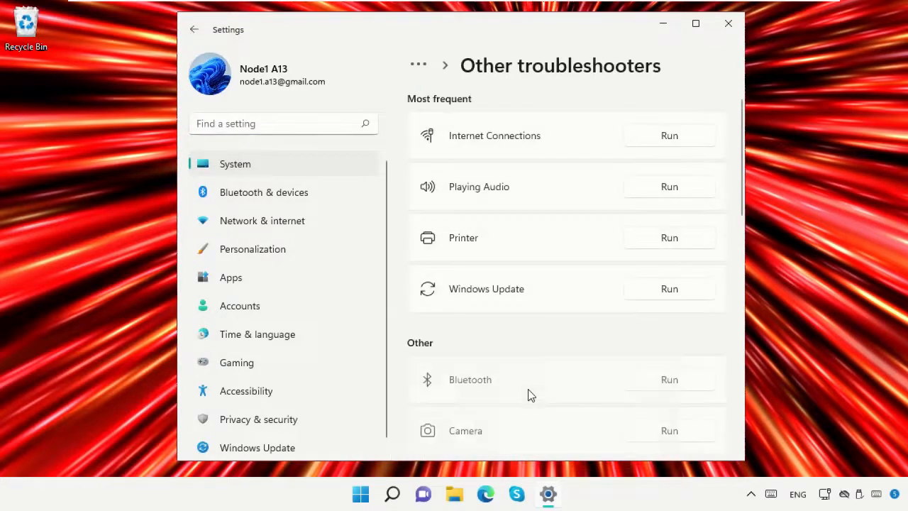
- Run the Windows Update troubleshooter, then close both it and Settings
left_click(669, 289)
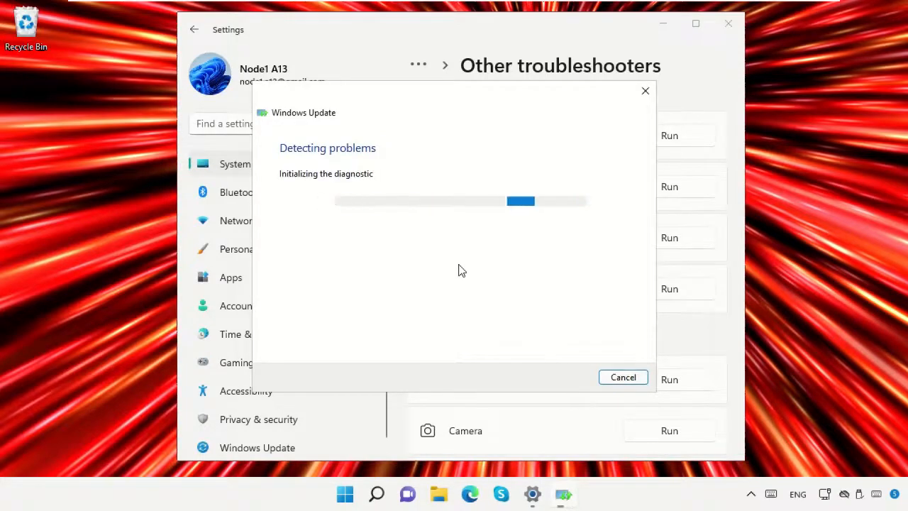
left_click(644, 93)
left_click(727, 25)
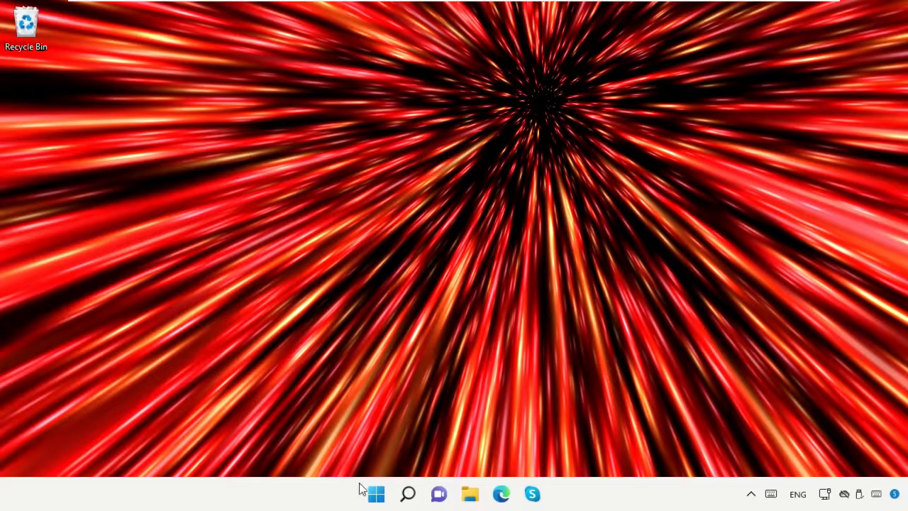
- Search Windows for "Regedit" and open the Registry Editor
left_click(408, 494)
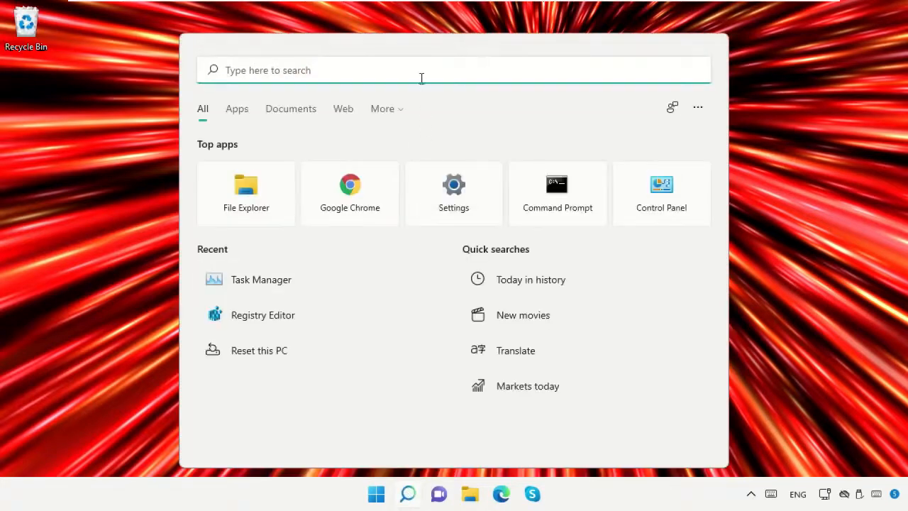
type("Regedit")
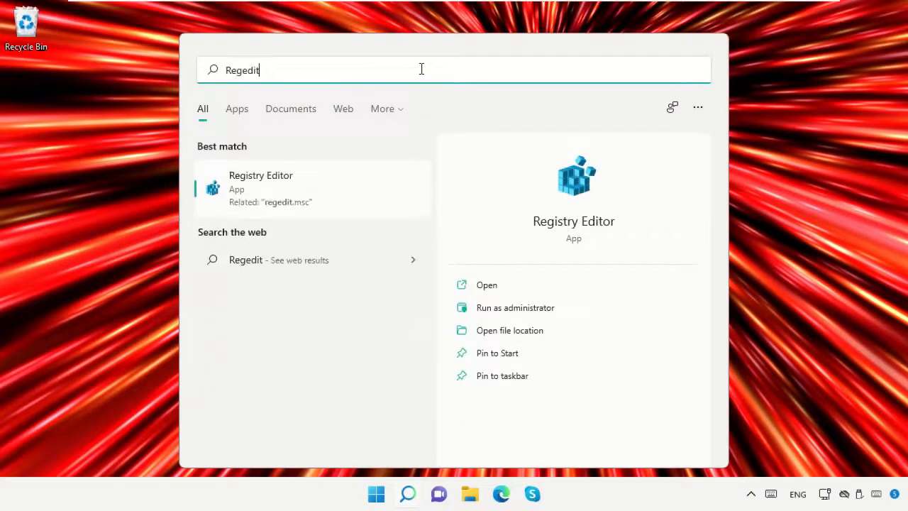
left_click(285, 183)
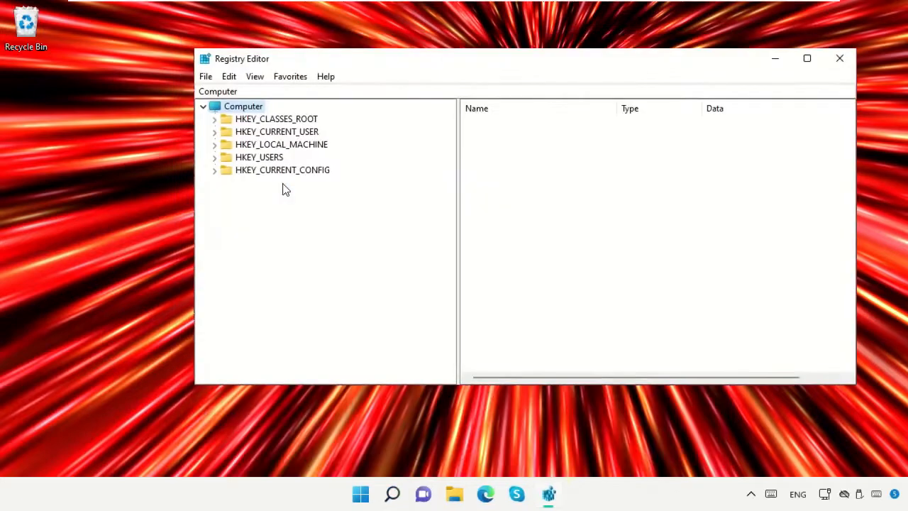
- Go to the registry key HKEY_LOCAL_MACHINE\SYSTEM\CurrentControlSet\Control
left_click(258, 146)
left_click(214, 144)
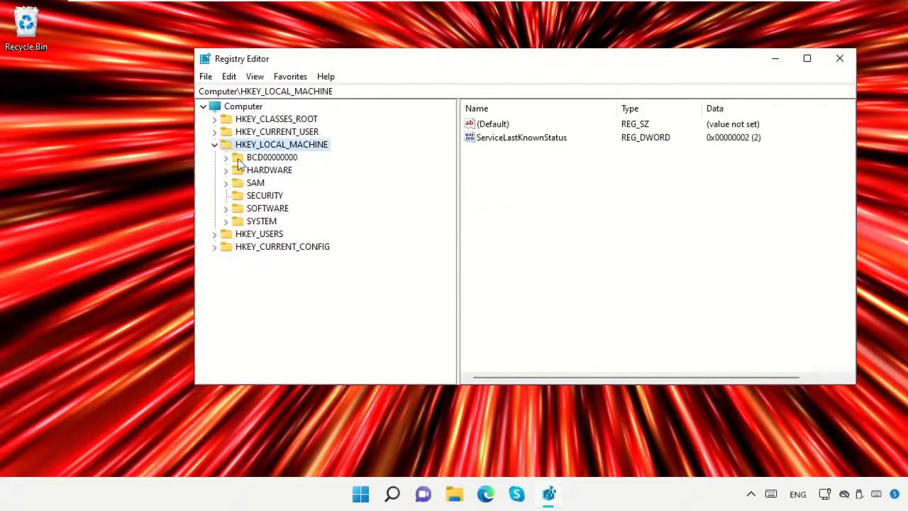
left_click(255, 223)
left_click(226, 222)
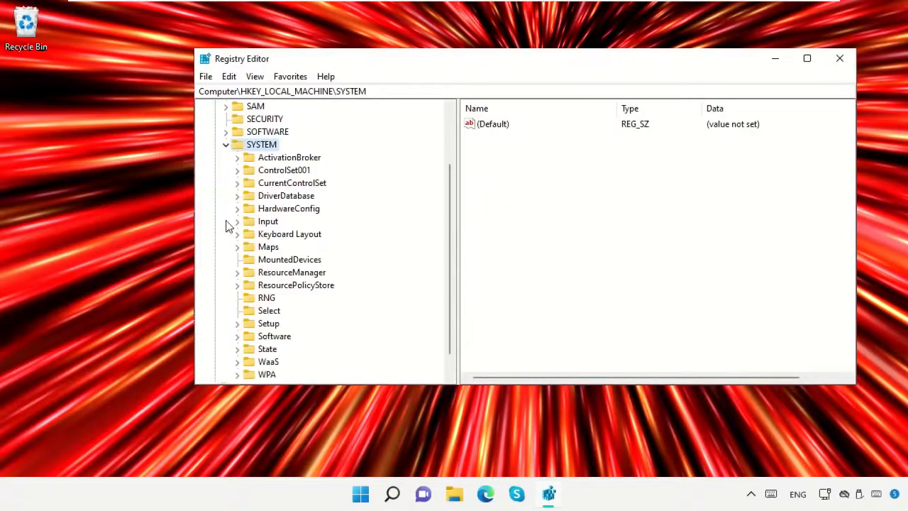
left_click(238, 183)
left_click(259, 199)
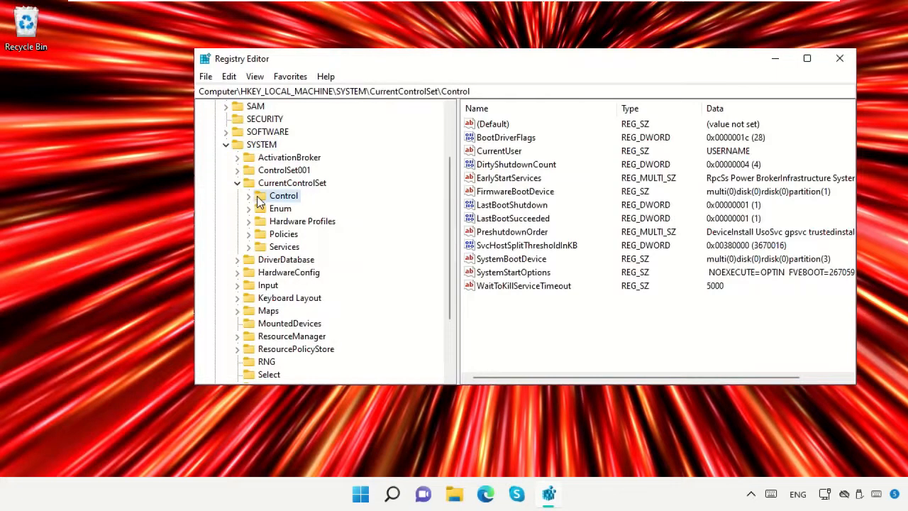
- Open the SvcHostSplitThresholdInKB value of the Control key for editing
left_click(487, 245)
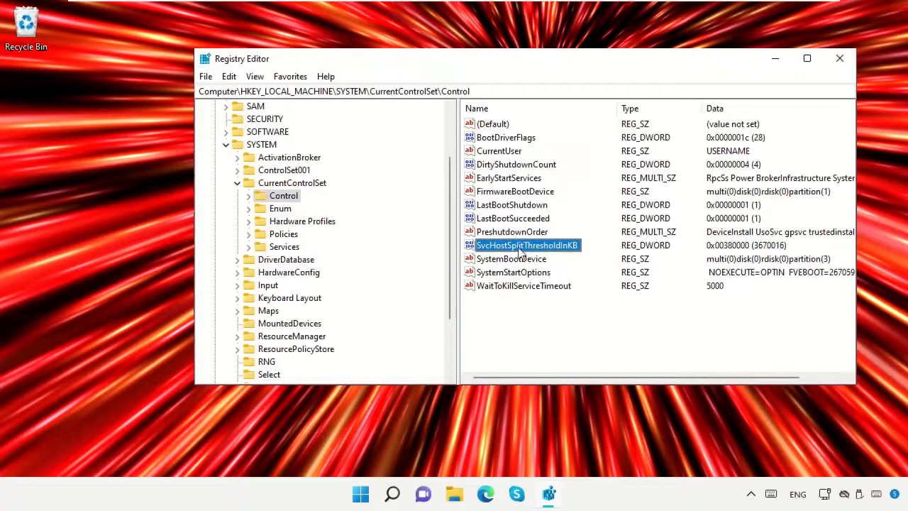
double_click(520, 248)
left_click(324, 196)
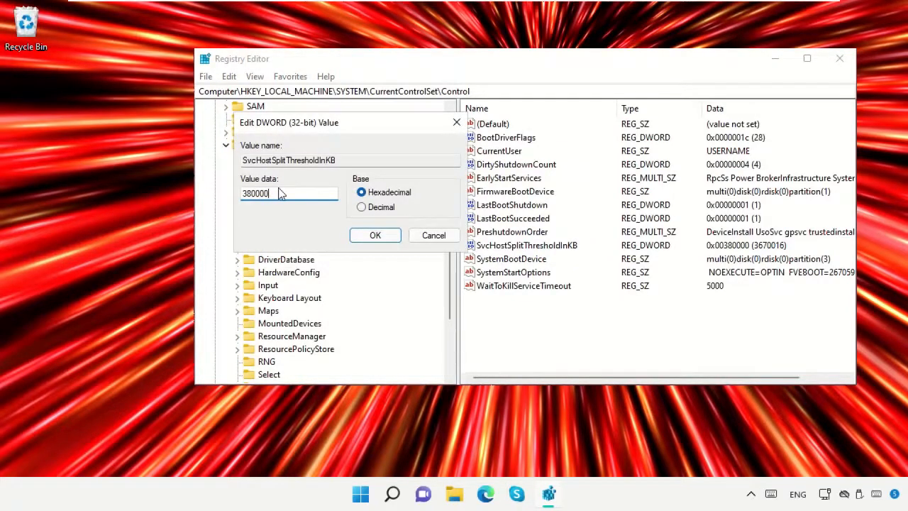
- Search for "System information", check the installed physical memory (RAM) in System Information and close it
left_click(392, 493)
type("System information")
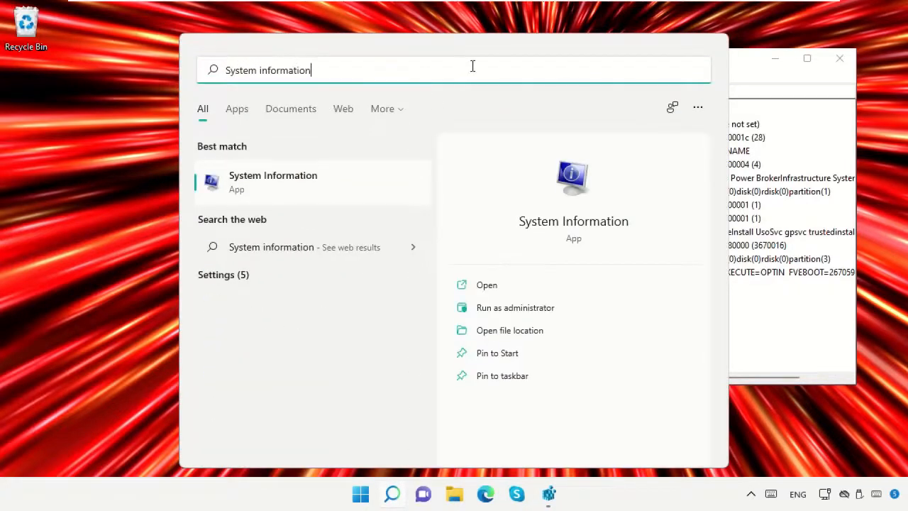
left_click(314, 174)
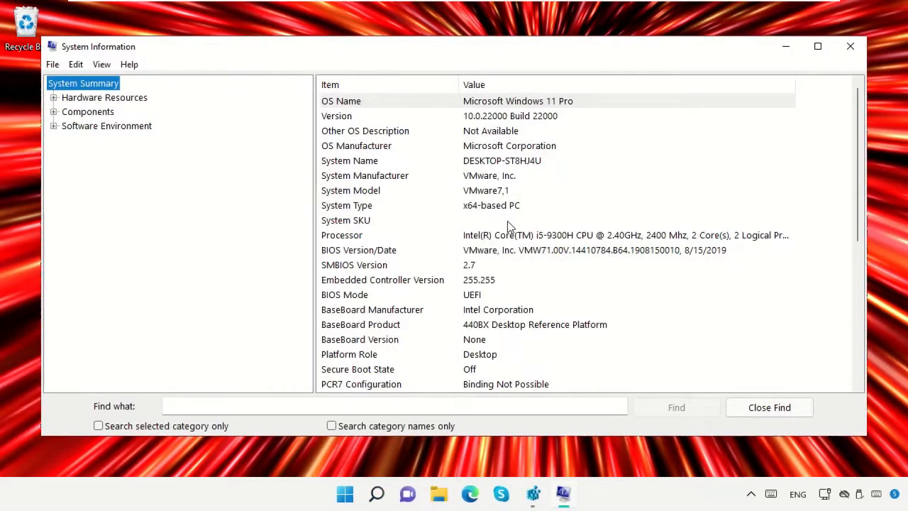
scroll(507, 220, "down", 4)
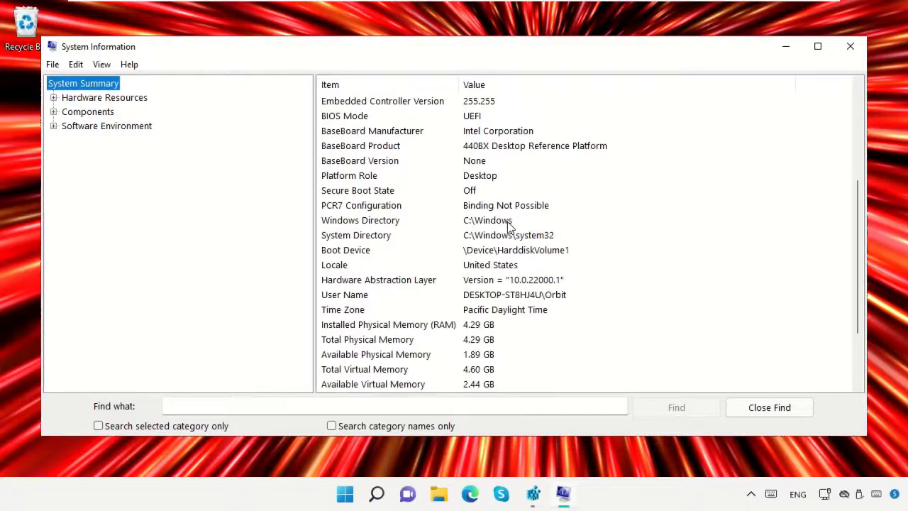
scroll(507, 225, "down", 2)
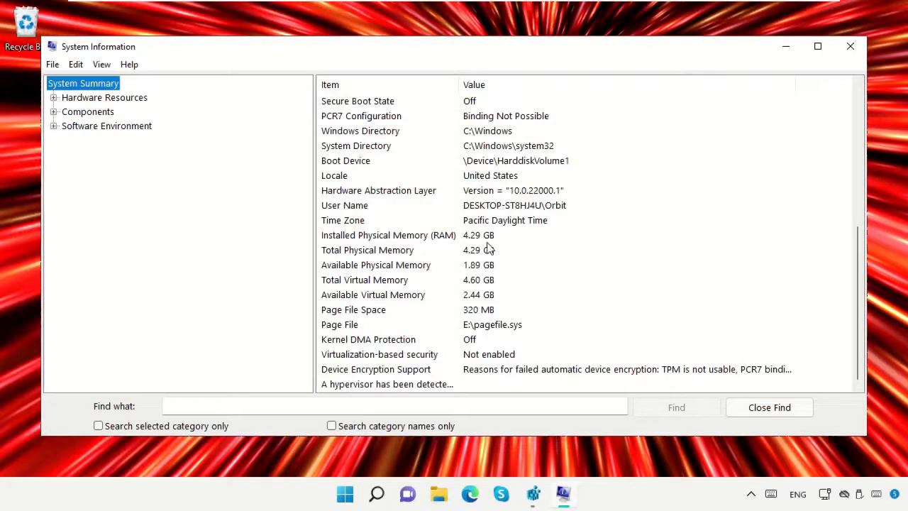
left_click(850, 46)
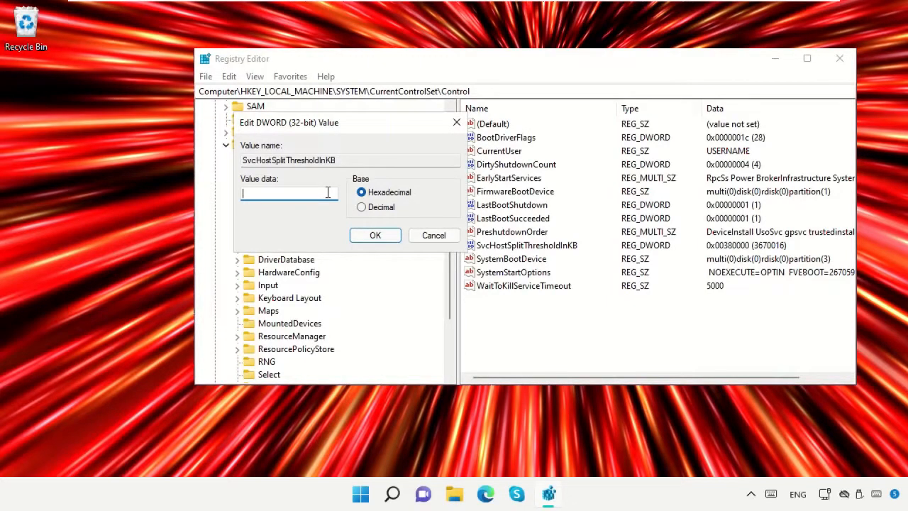
- Search Windows for "calculator" and open the Calculator app
left_click(384, 498)
type("calculator")
left_click(332, 178)
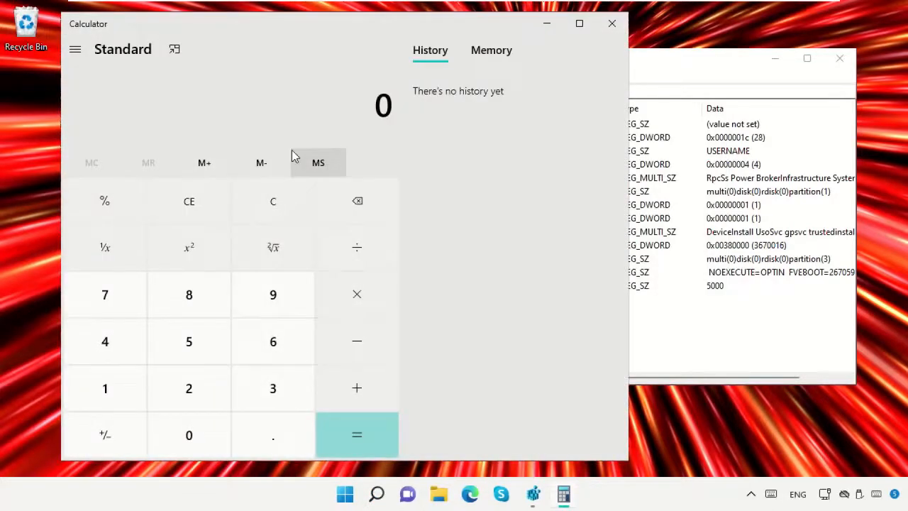
- Calculate 4.29 × 1024 to convert the installed memory from GB to MB
left_click(99, 352)
left_click(247, 432)
left_click(220, 386)
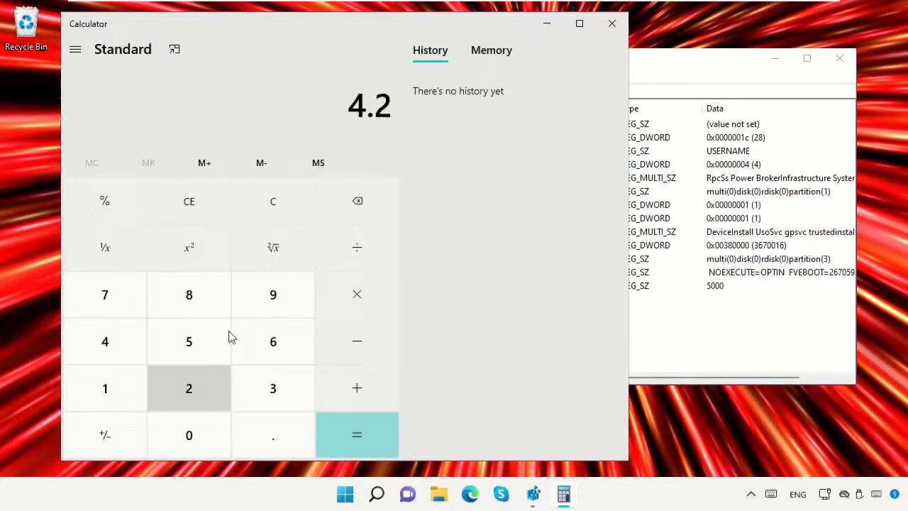
left_click(253, 295)
left_click(361, 294)
left_click(112, 388)
left_click(189, 429)
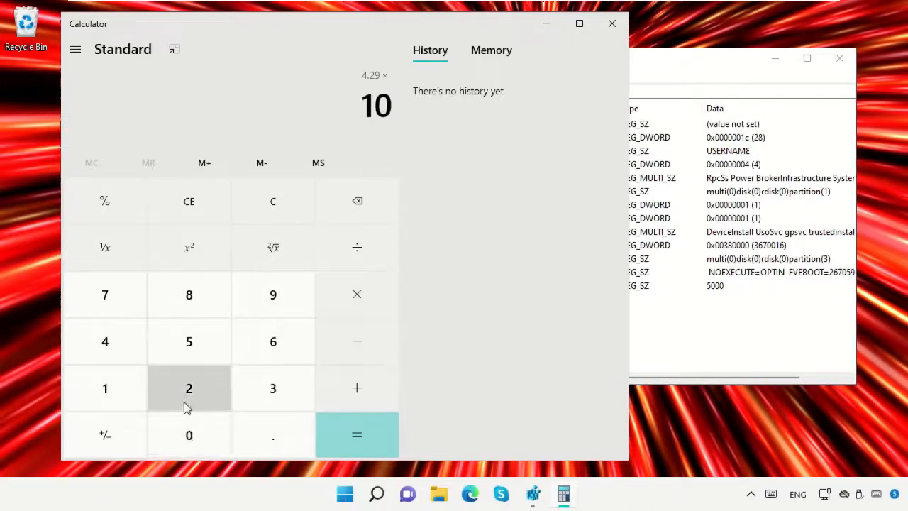
left_click(185, 405)
left_click(110, 356)
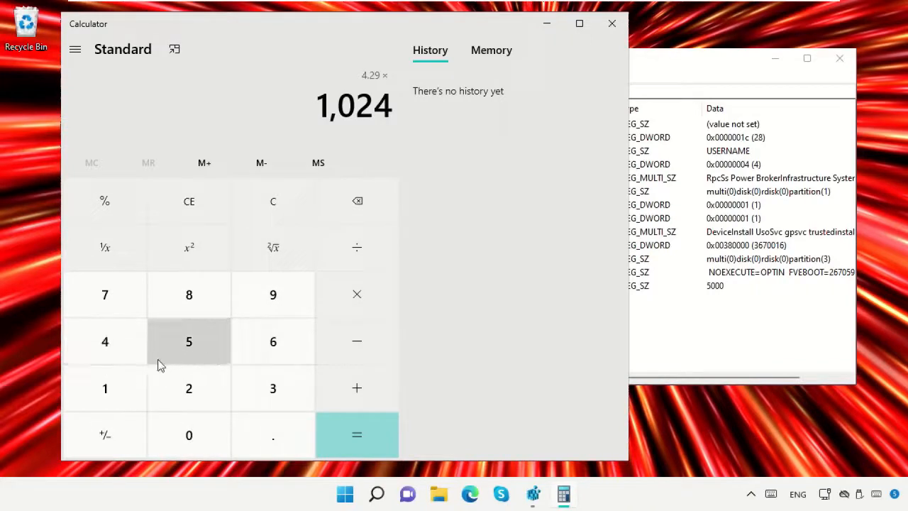
left_click(336, 437)
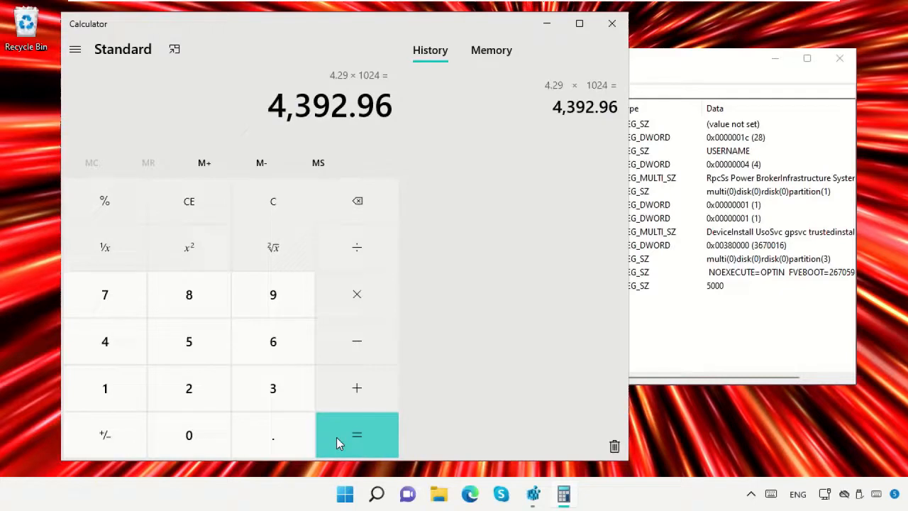
- Multiply the result by 1024 again to convert the memory size to KB
left_click(345, 309)
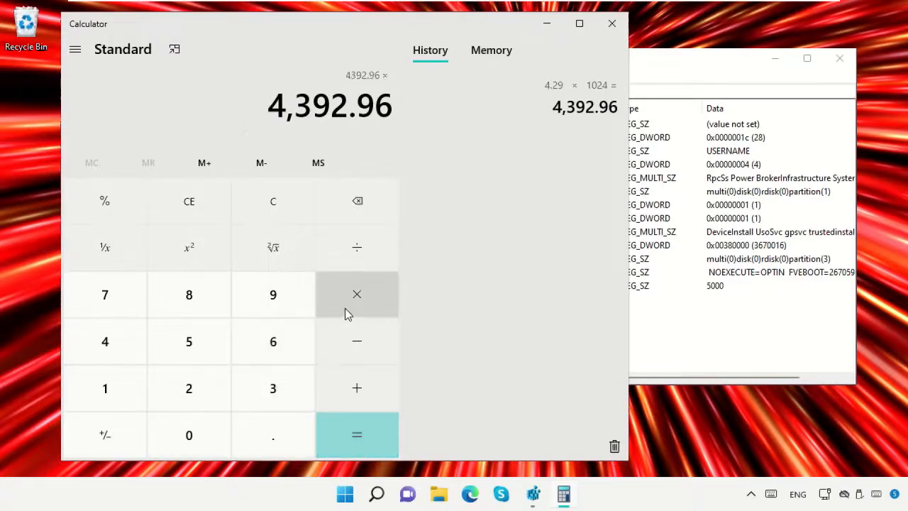
left_click(108, 389)
left_click(179, 432)
left_click(164, 375)
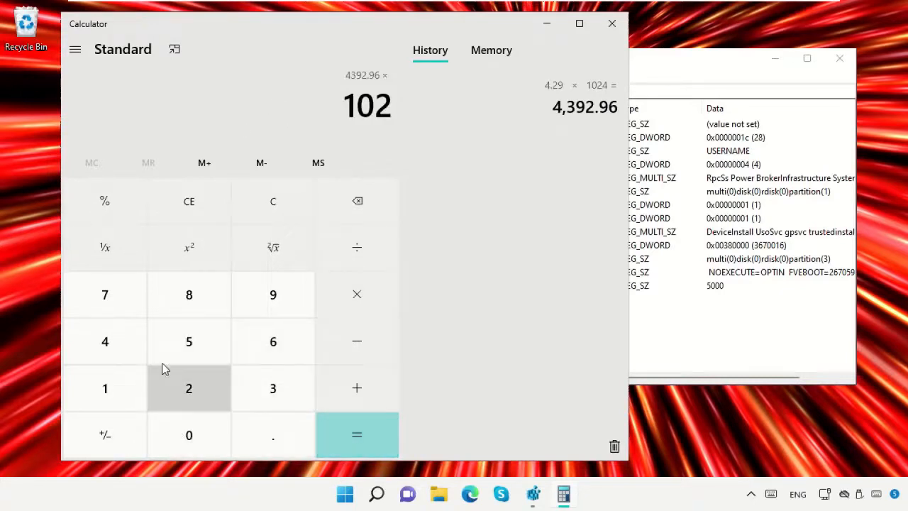
left_click(121, 344)
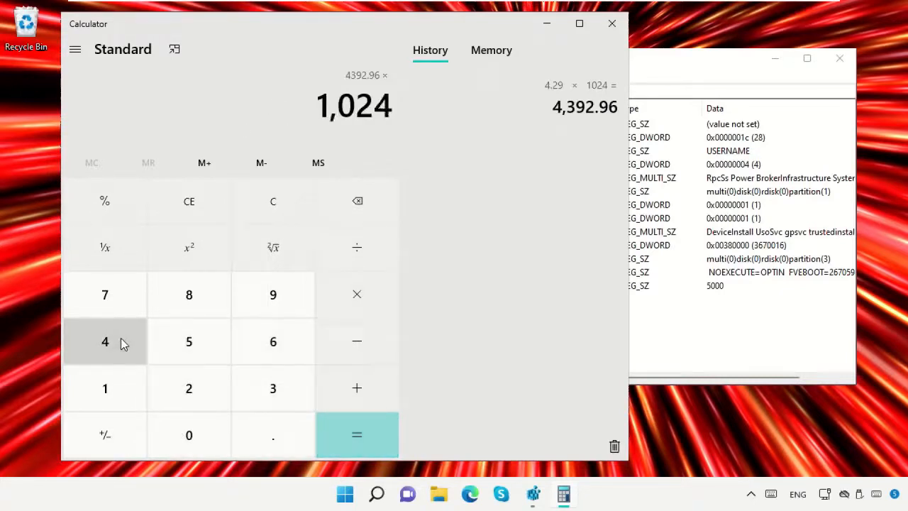
left_click(345, 441)
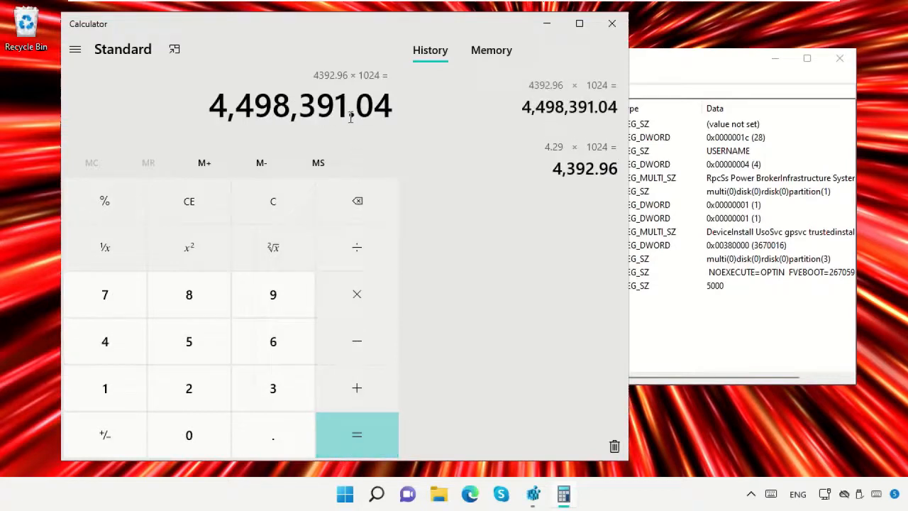
- Copy the whole-number part of the calculated result, without the decimals, and close Calculator
left_click_drag(348, 116, 210, 119)
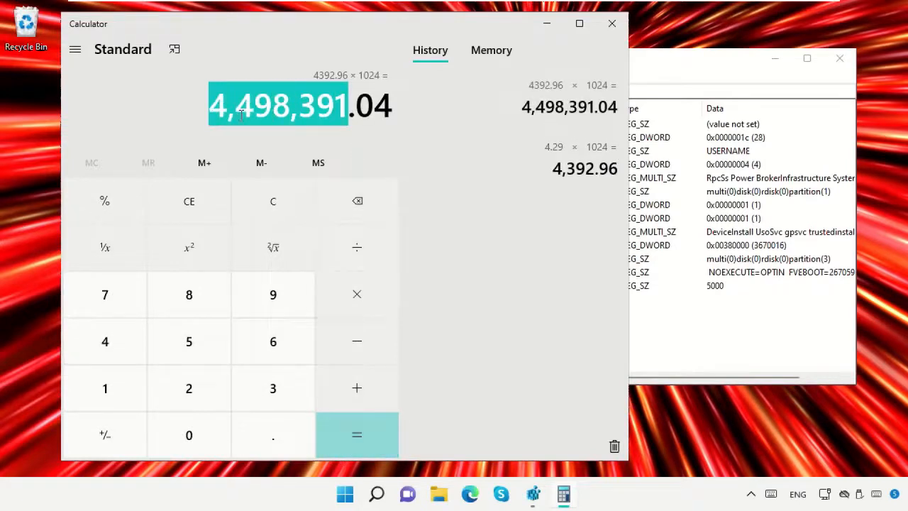
right_click(241, 115)
left_click(281, 128)
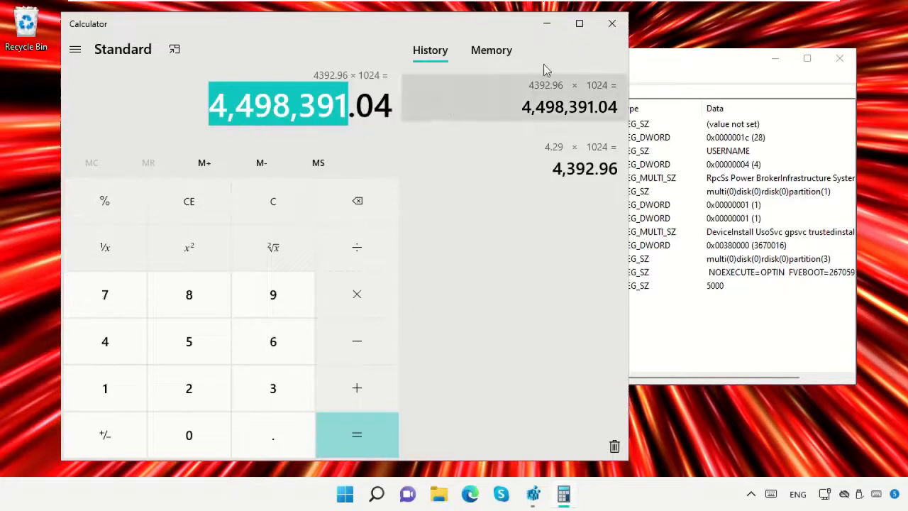
left_click(611, 24)
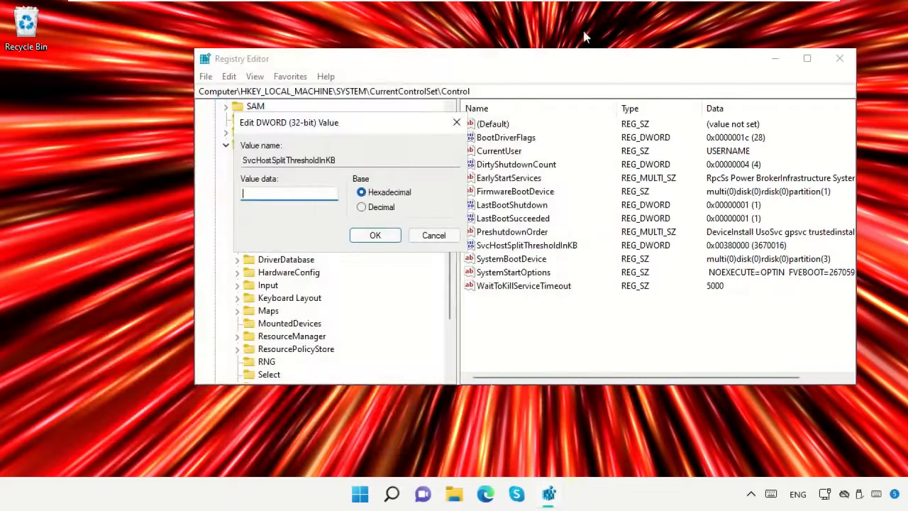
- Set the SvcHostSplitThresholdInKB value data to 449839 with hexadecimal base and close Registry Editor
right_click(297, 187)
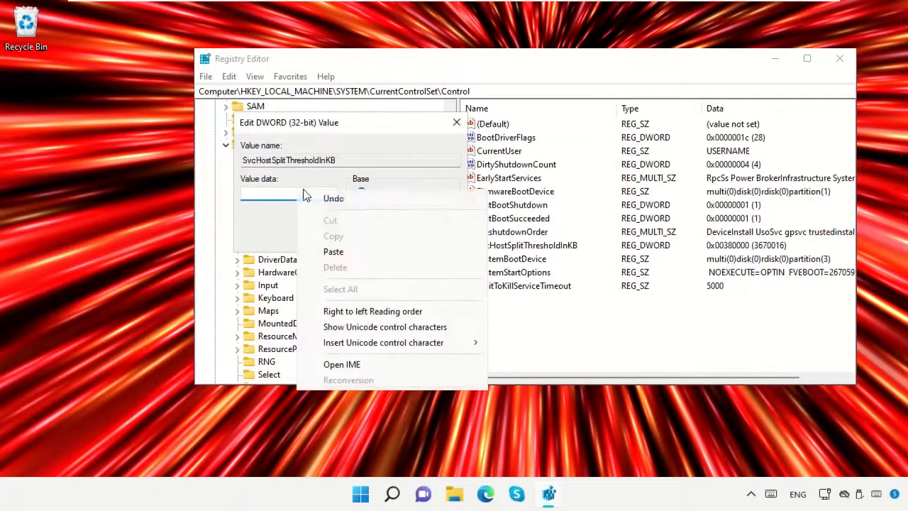
left_click(333, 252)
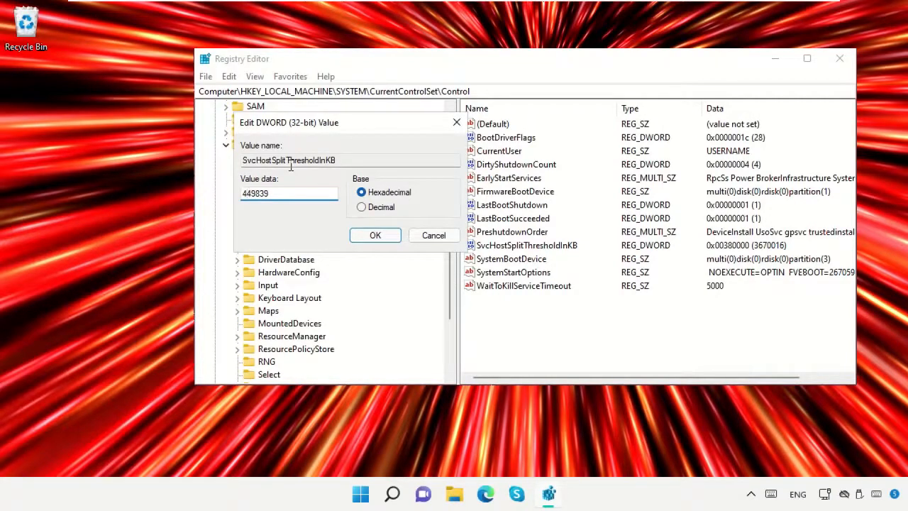
left_click(382, 235)
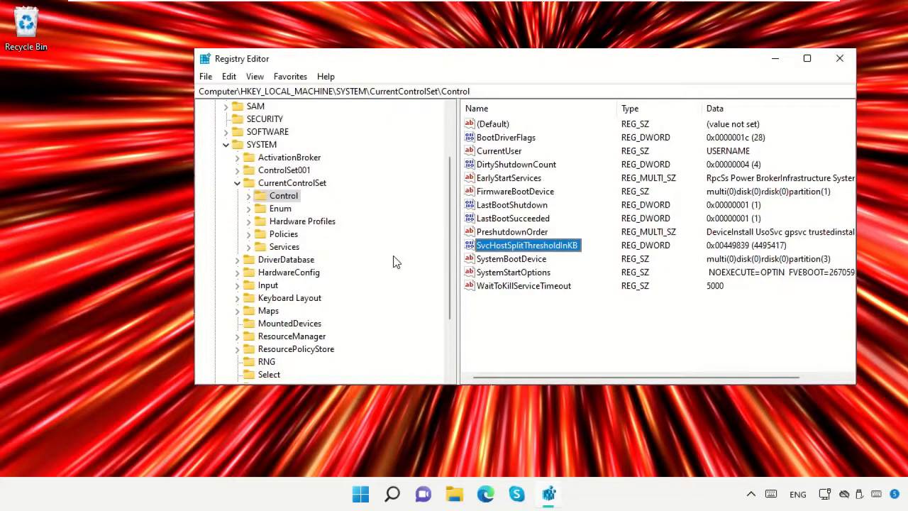
left_click(587, 258)
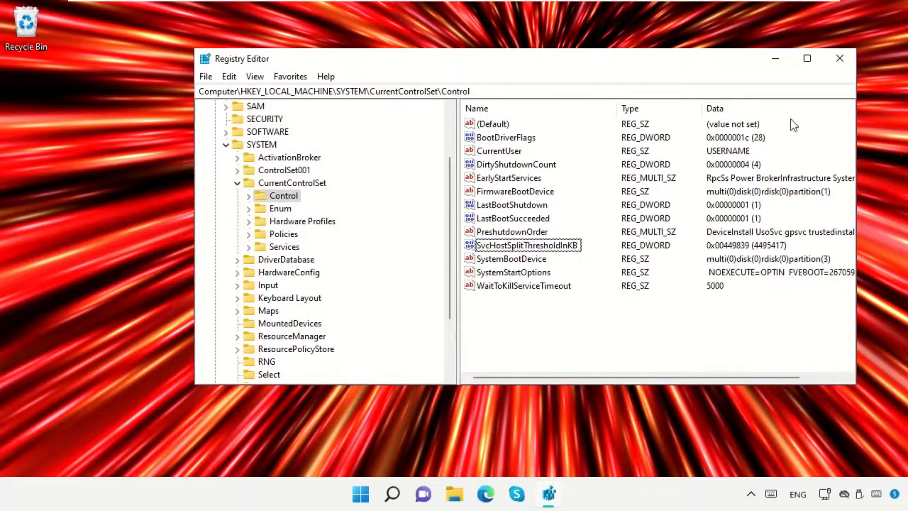
left_click(827, 51)
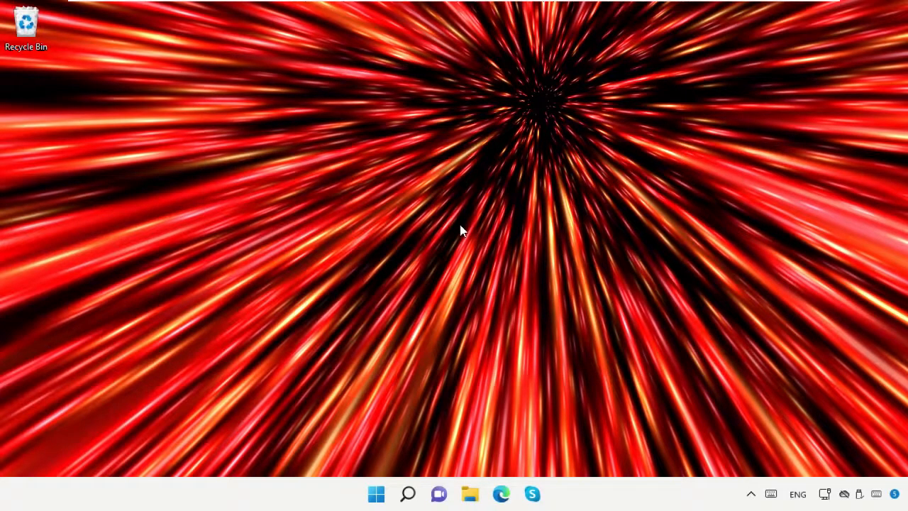
- Open Event Viewer by running the command Eventvwr
right_click(374, 493)
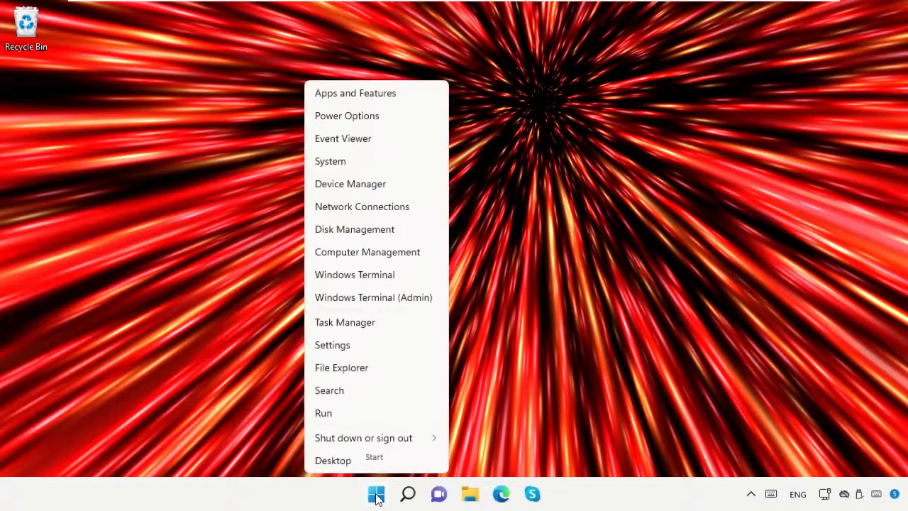
left_click(348, 418)
key("BackSpace")
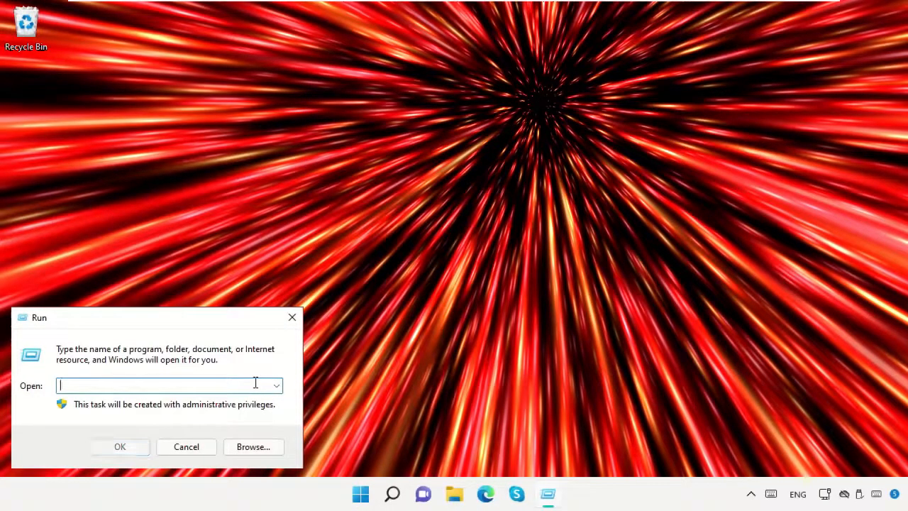
type("Eventvwr")
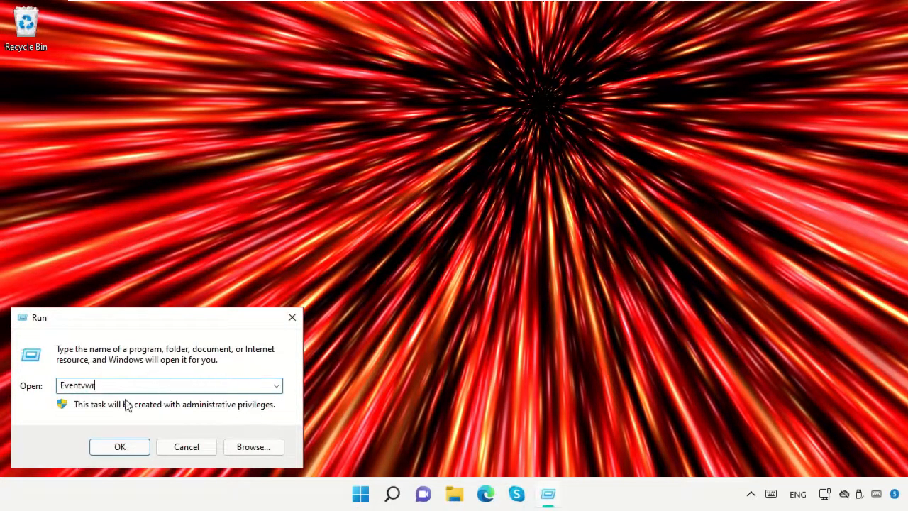
left_click(117, 448)
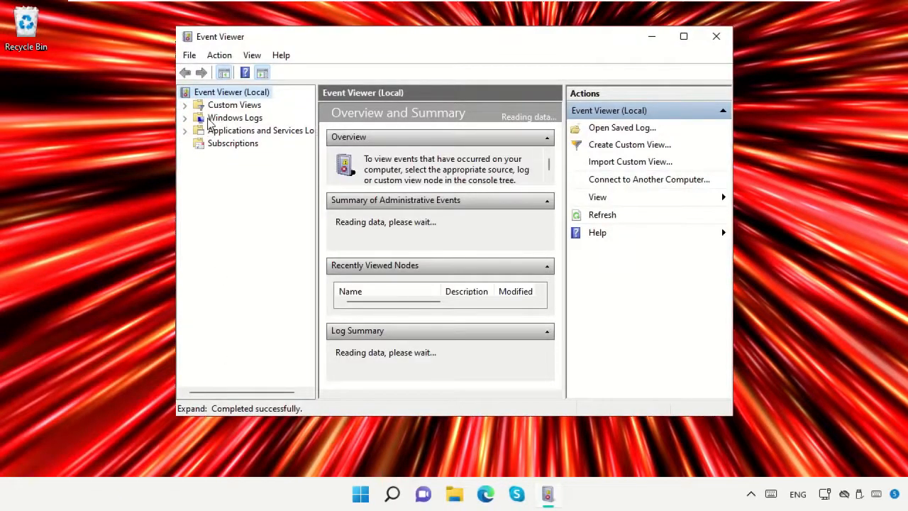
- Expand Windows Logs and clear the Application log without saving its contents
left_click(213, 119)
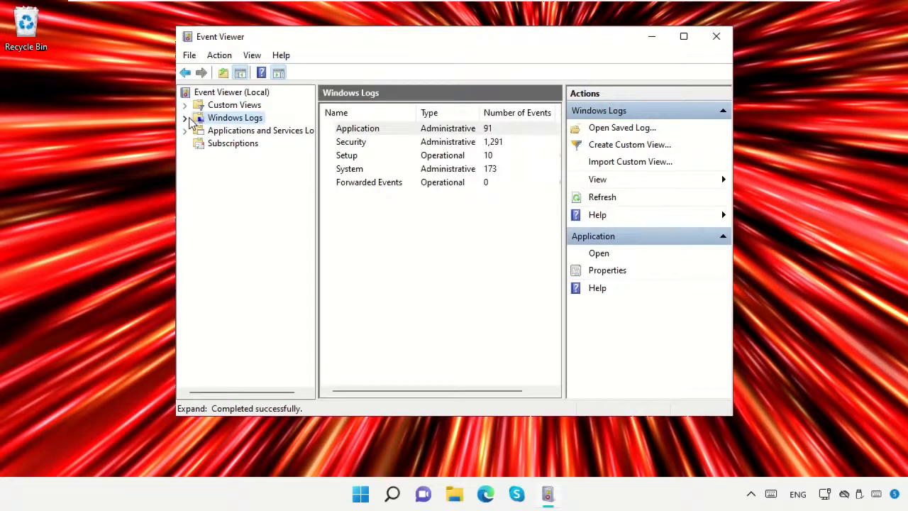
left_click(185, 119)
left_click(217, 133)
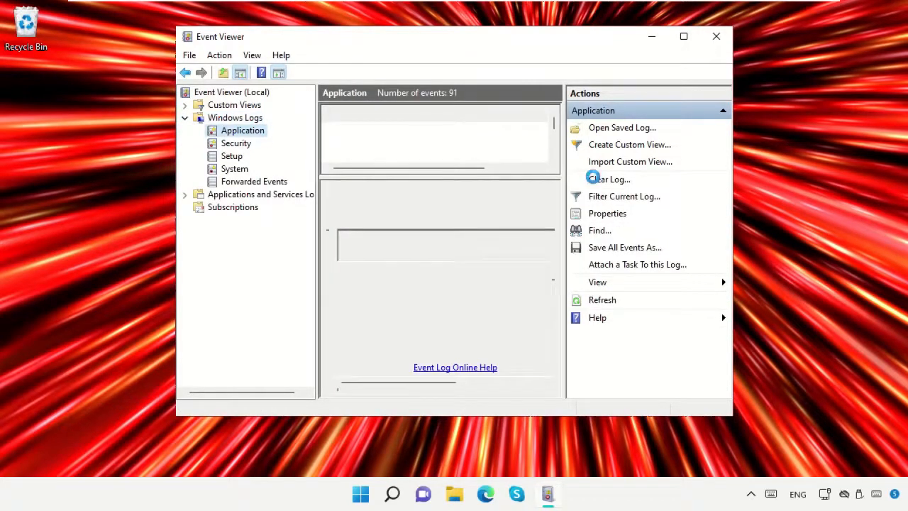
left_click(593, 179)
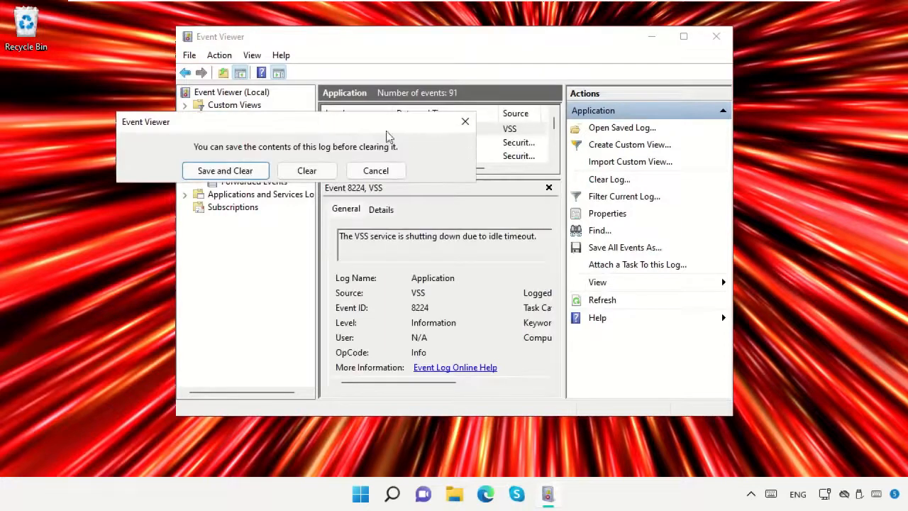
left_click(324, 170)
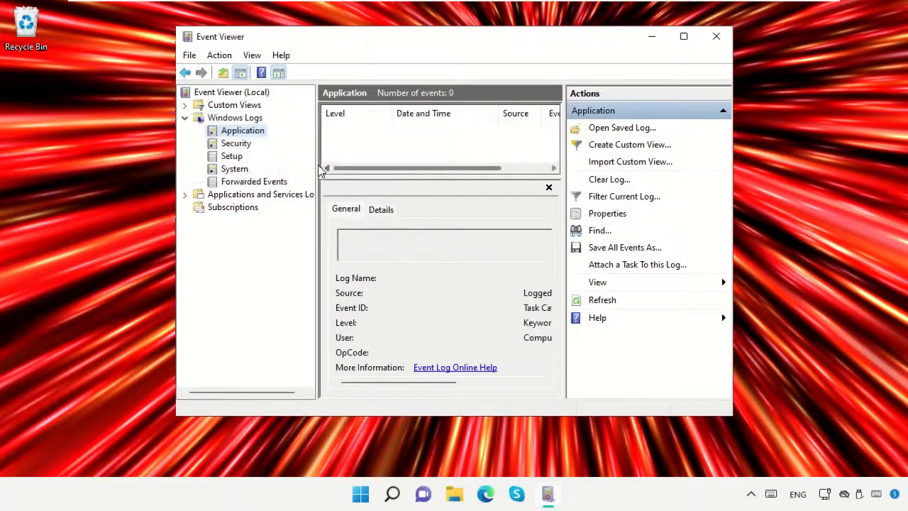
- Clear the Security, Setup and System logs under Windows Logs without saving their contents
left_click(247, 143)
left_click(608, 180)
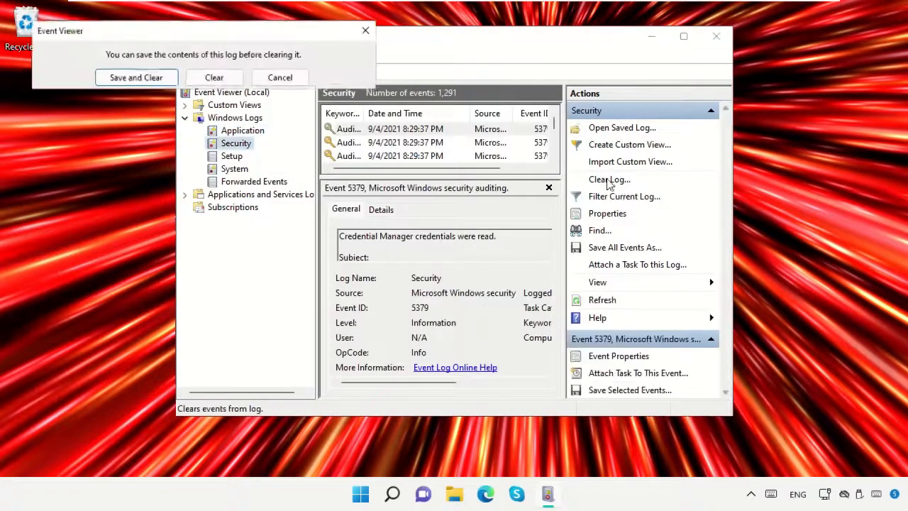
left_click(215, 78)
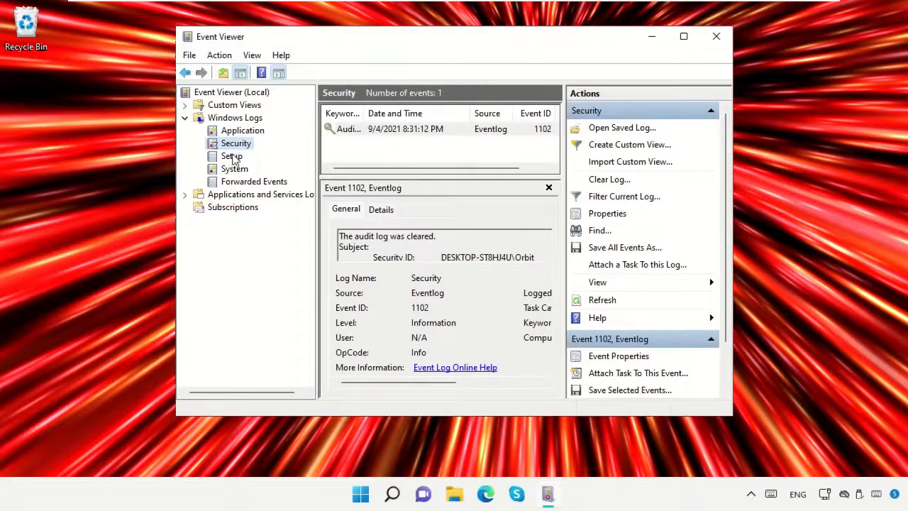
left_click(233, 156)
left_click(608, 179)
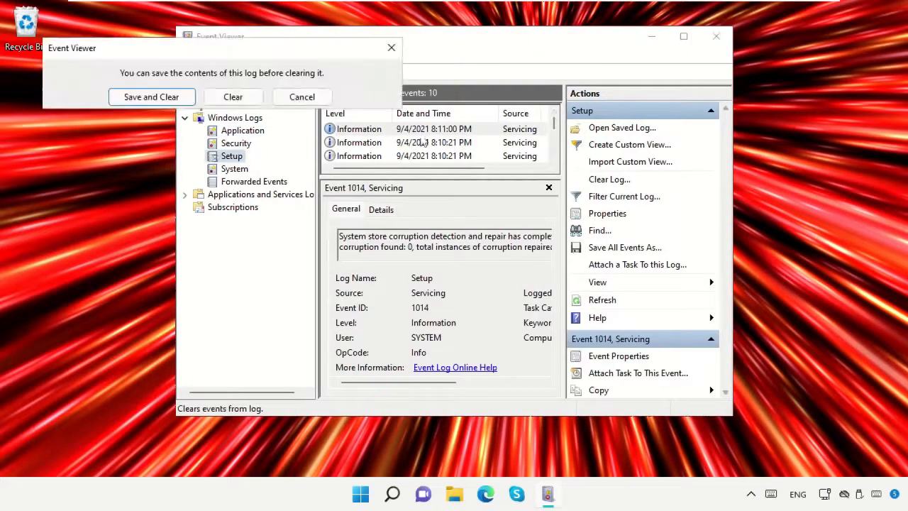
left_click(228, 103)
left_click(235, 168)
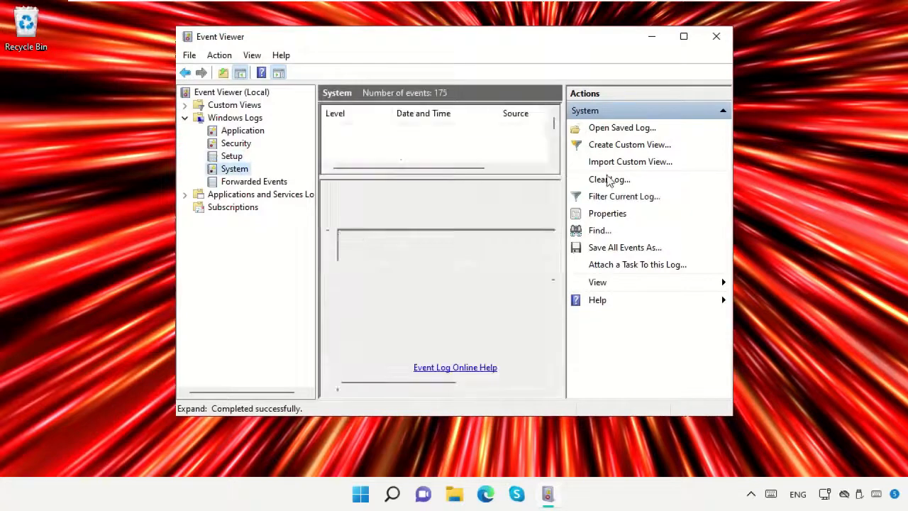
left_click(610, 180)
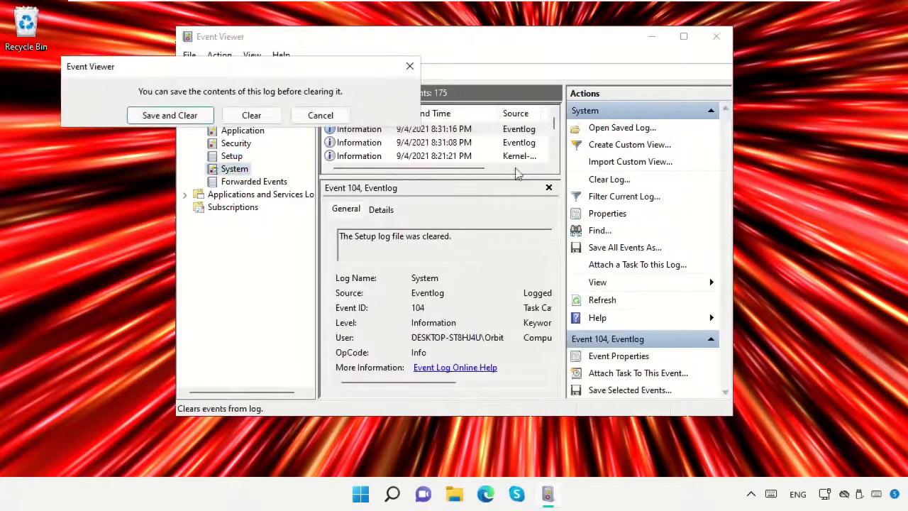
left_click(255, 117)
- Clear the Forwarded Events log without saving its contents and close Event Viewer
left_click(269, 182)
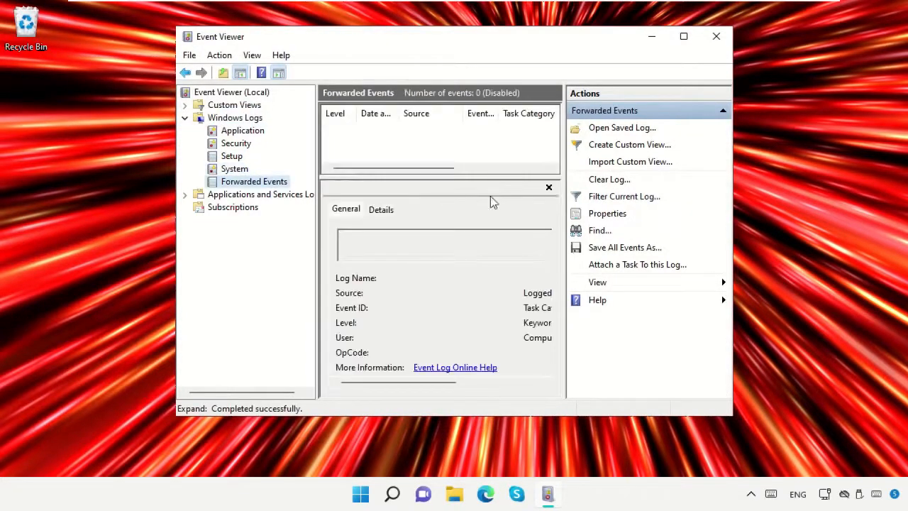
left_click(599, 181)
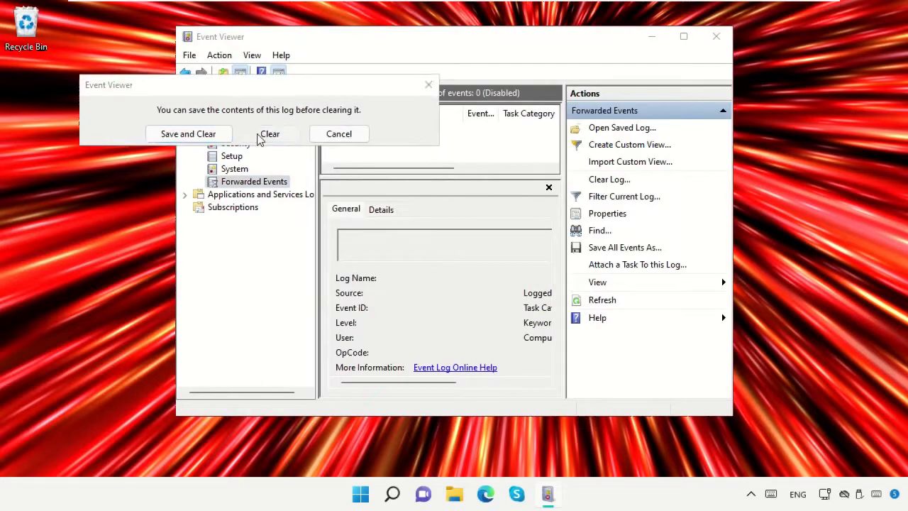
left_click(262, 135)
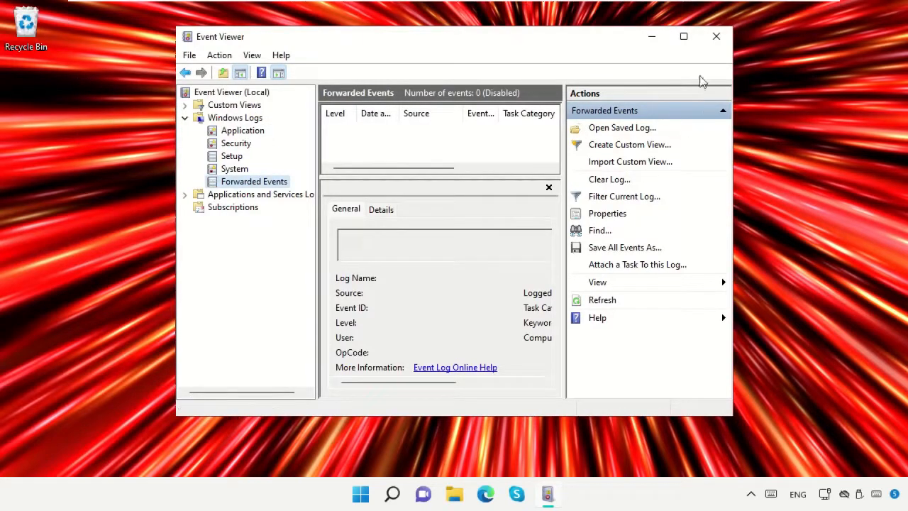
left_click(716, 37)
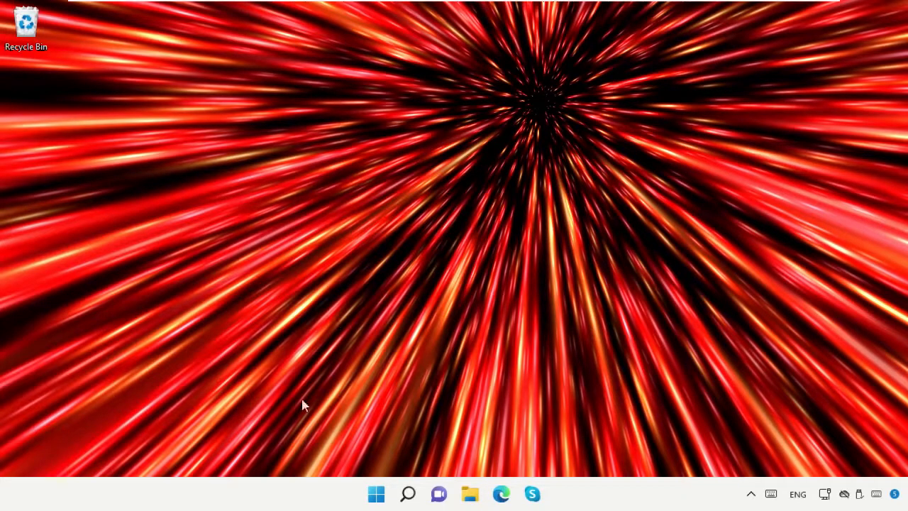
right_click(377, 500)
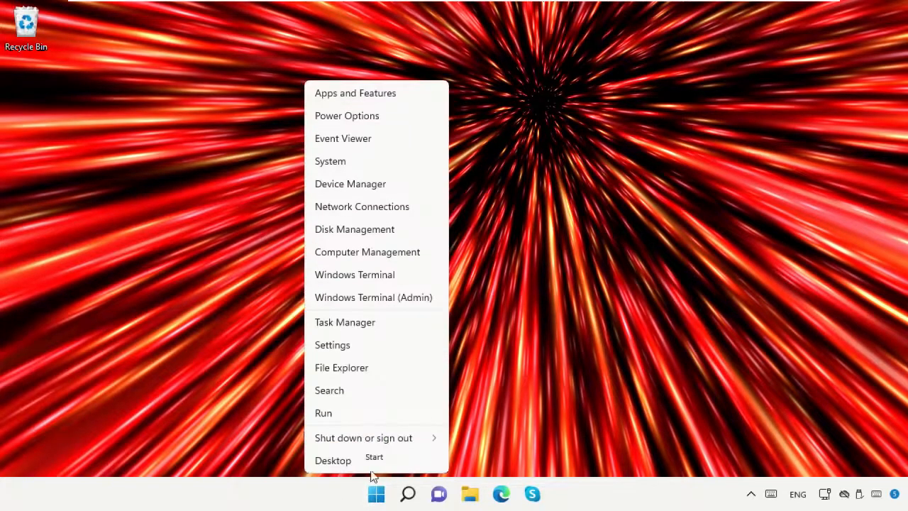
mouse_move(371, 444)
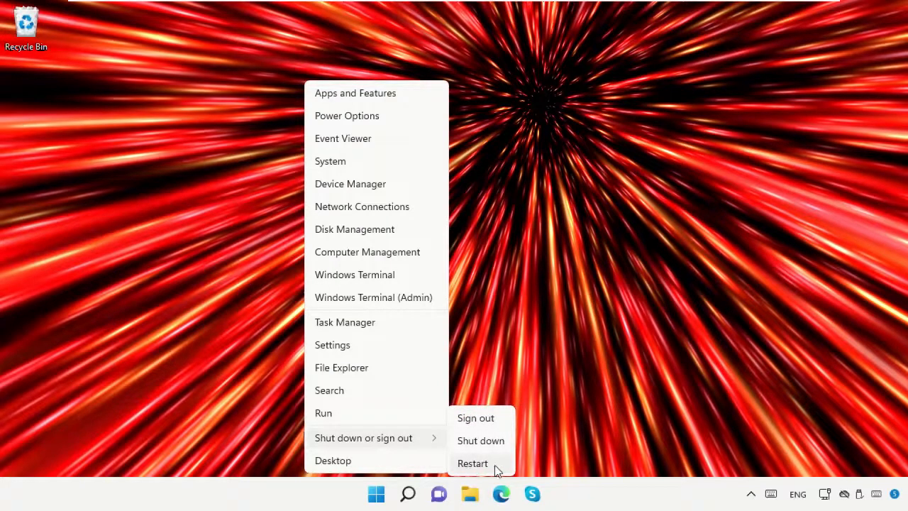
left_click(560, 239)
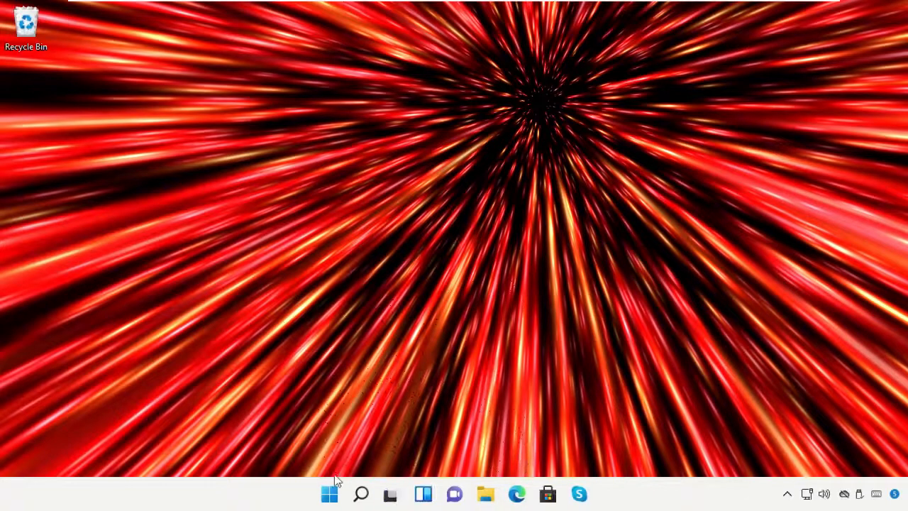
- Restart the computer
left_click(329, 492)
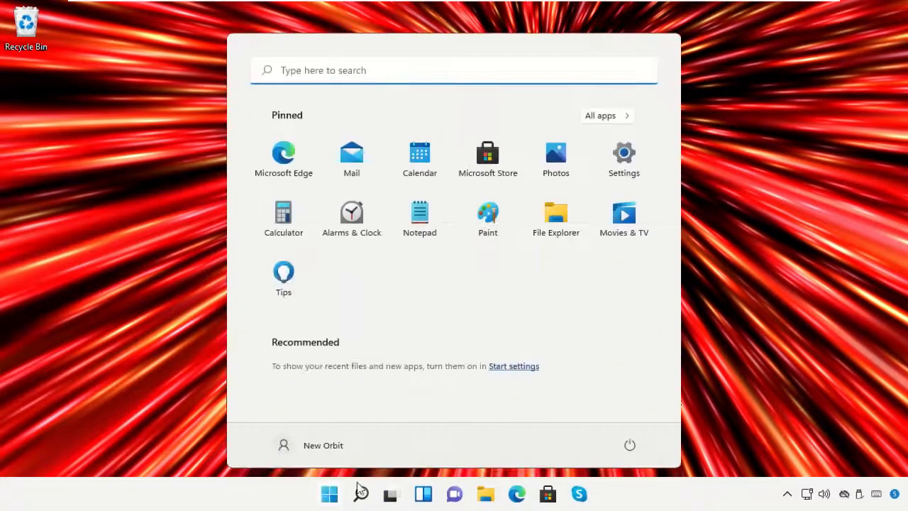
left_click(631, 447)
left_click(632, 420)
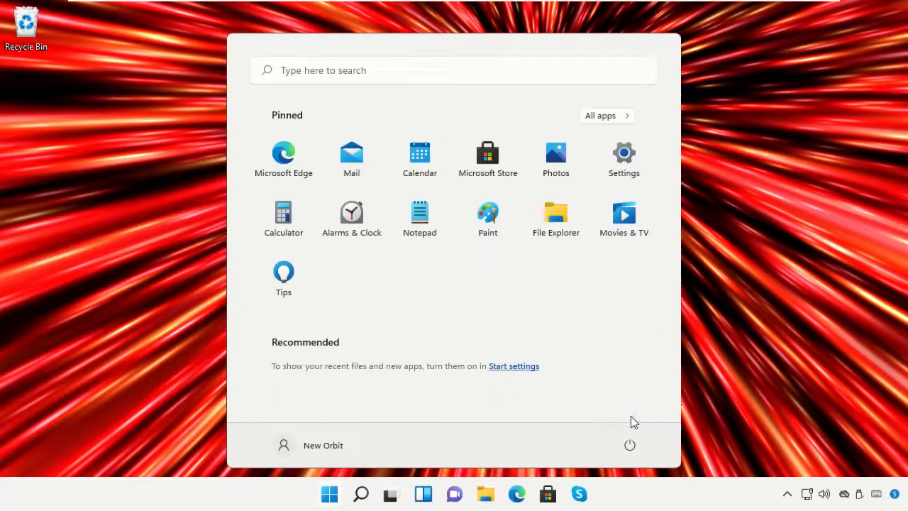